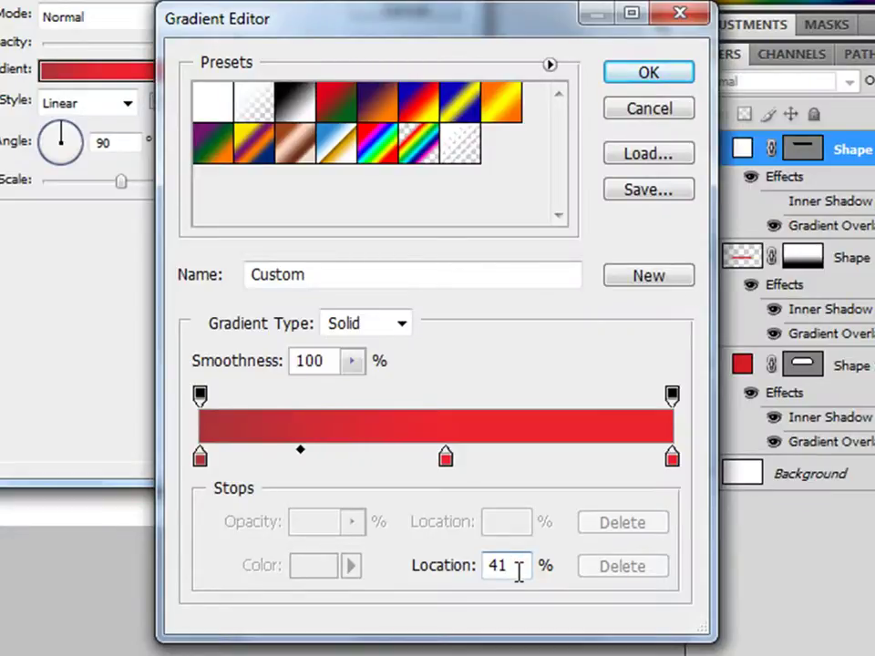
Move the red gradient's right-hand colour midpoint to 55% location and confirm the gradient.
left_click(446, 458)
left_click(560, 451)
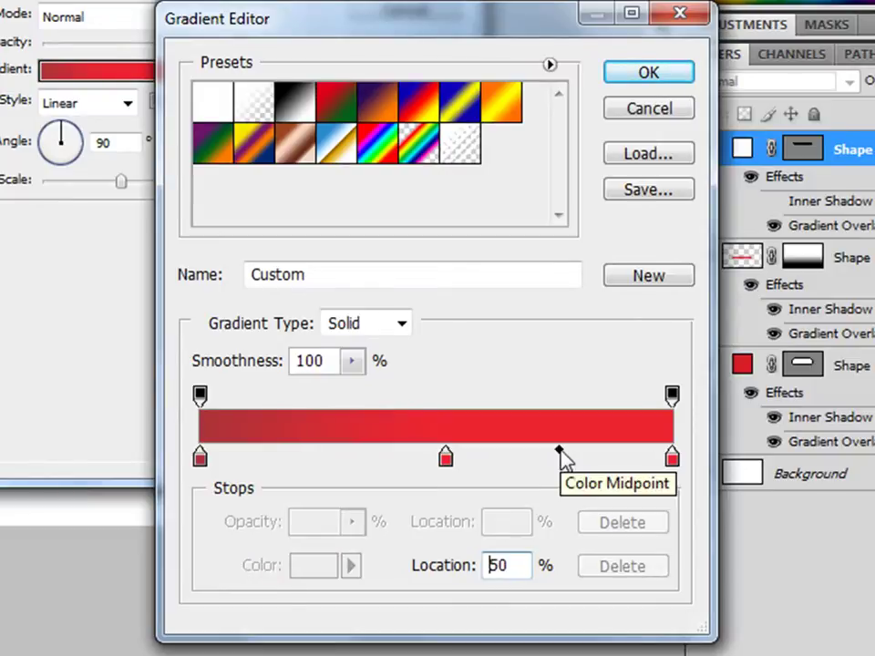
double_click(499, 565)
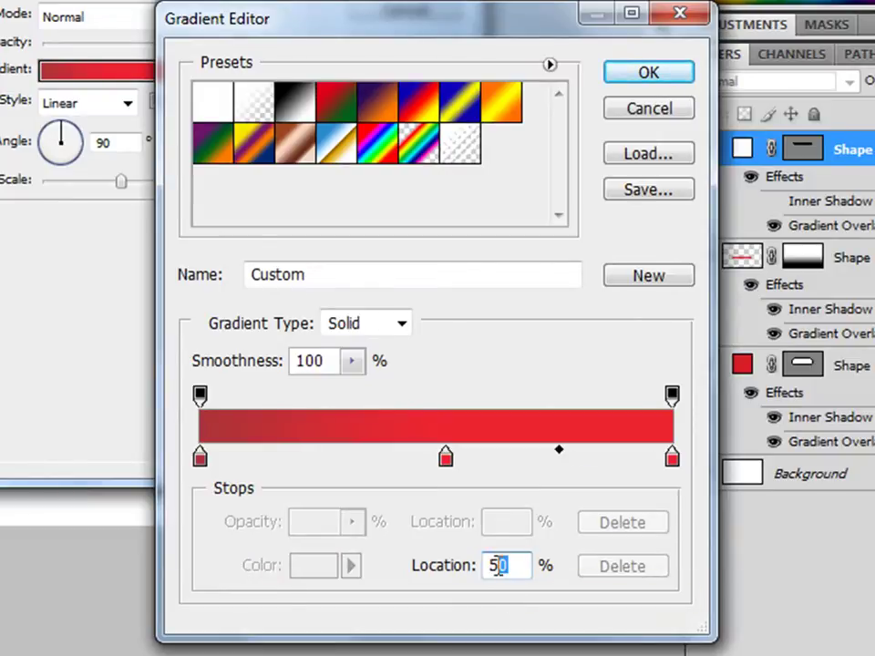
type("55")
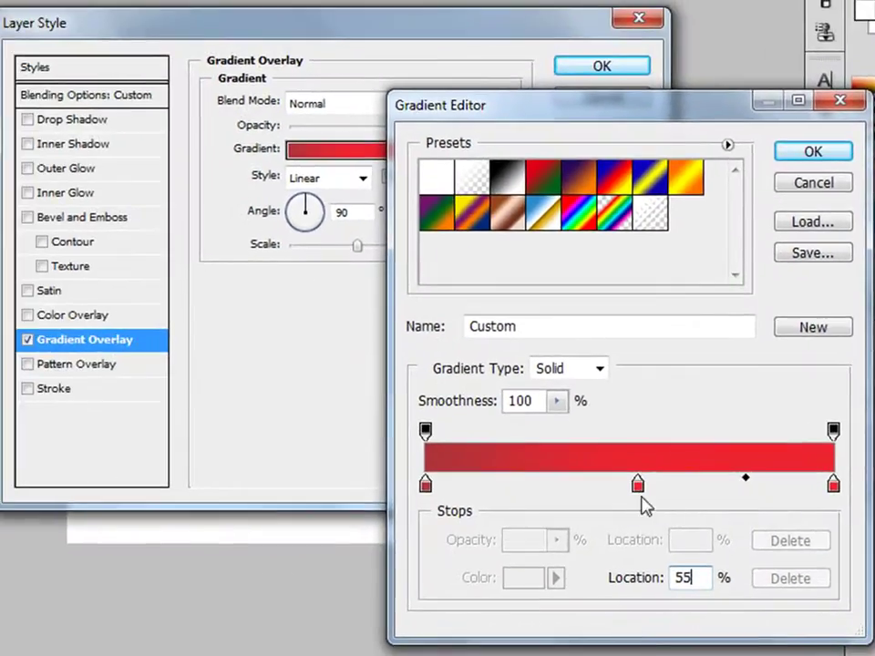
left_click(806, 154)
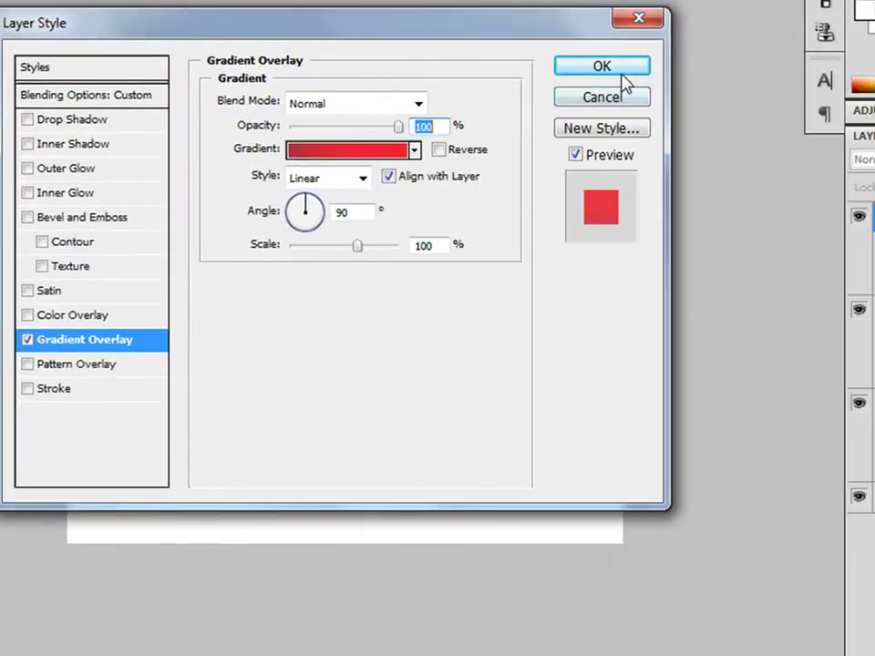
Draw a circle on the button's left end with the Ellipse Tool and hide its inherited effects.
left_click(617, 87)
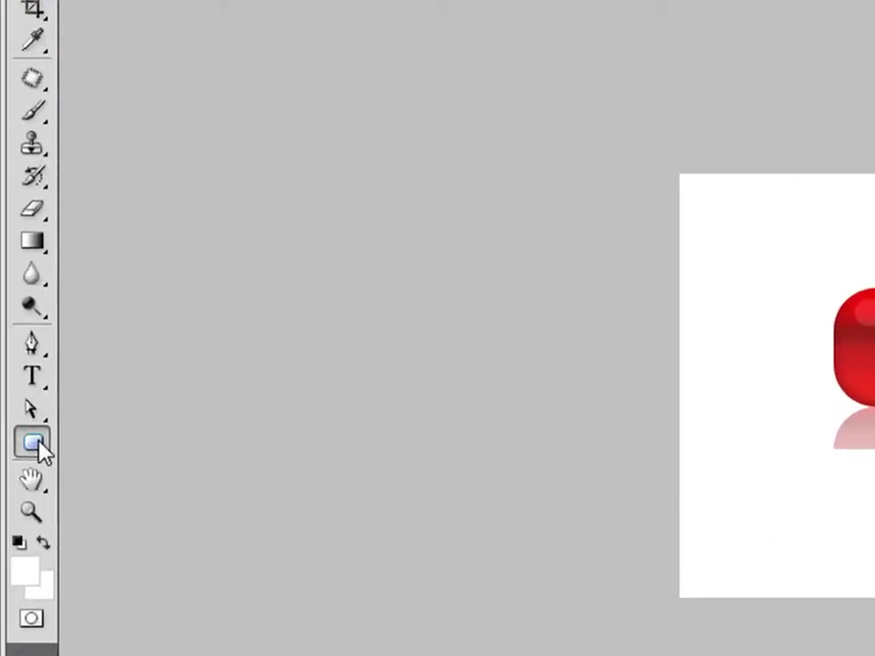
left_click(35, 444)
left_click(164, 494)
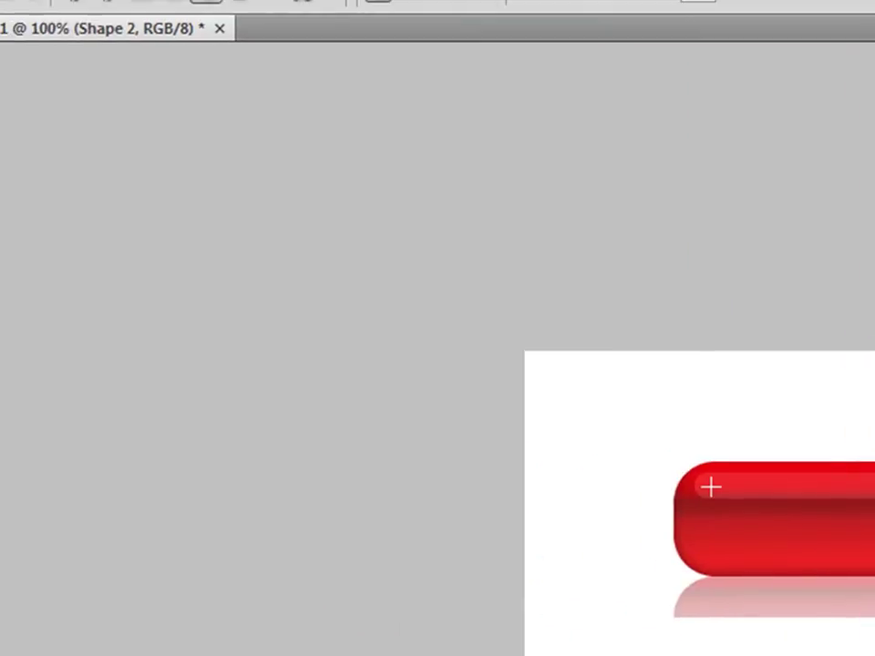
left_click_drag(748, 515, 782, 569)
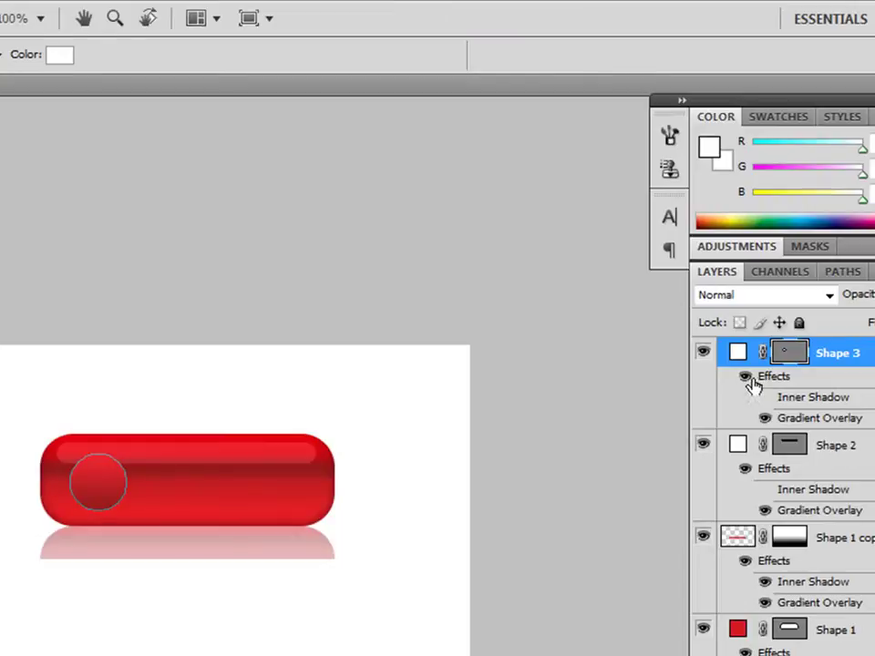
left_click(746, 378)
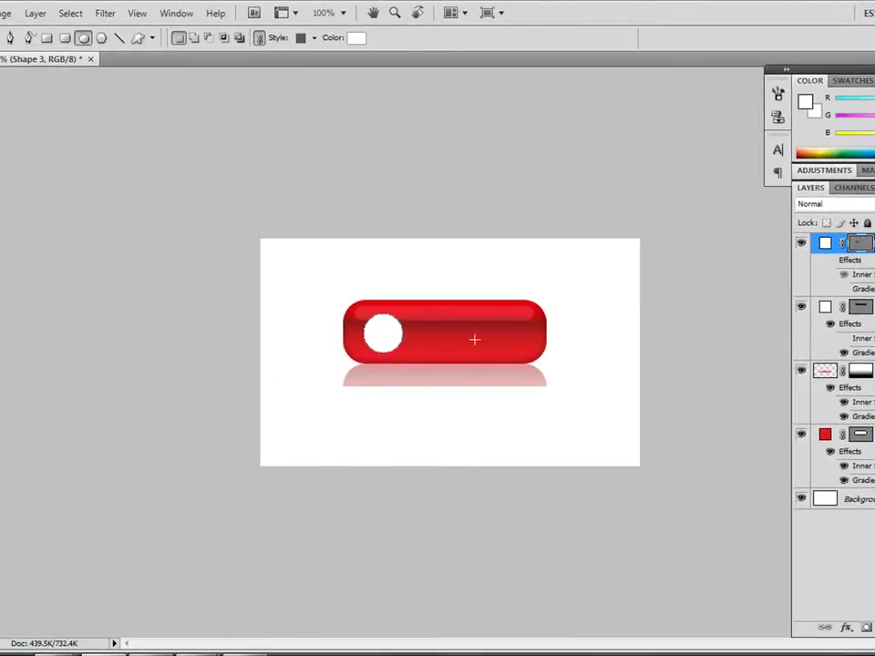
From the circle's Blending Options, add a Screen inner shadow at 100% opacity.
right_click(825, 245)
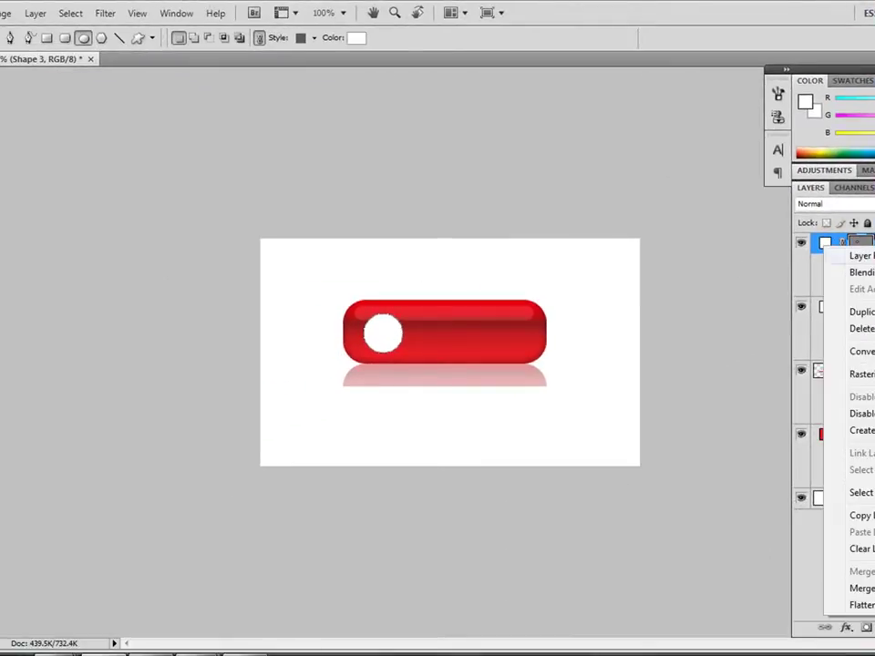
left_click(861, 271)
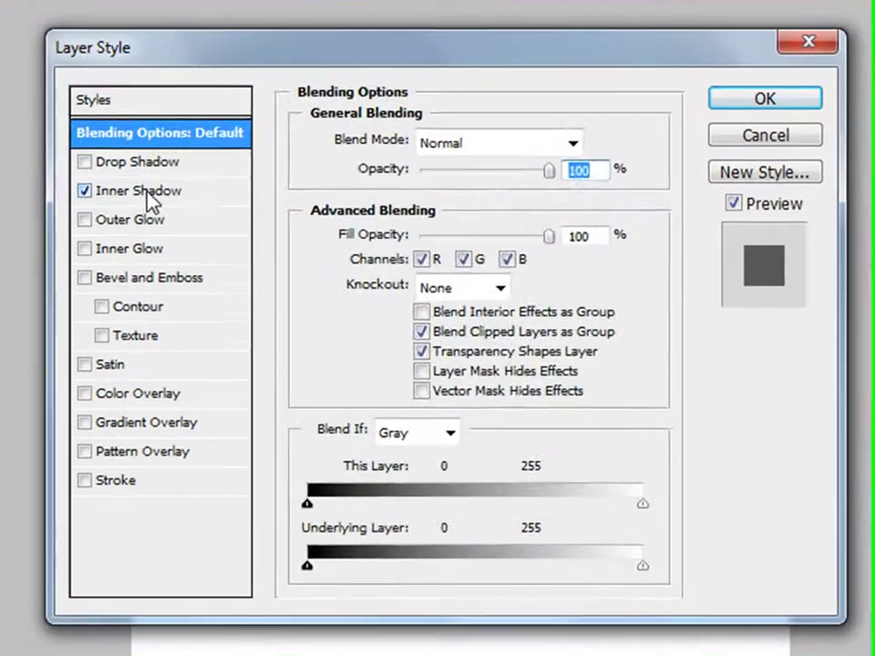
left_click(142, 191)
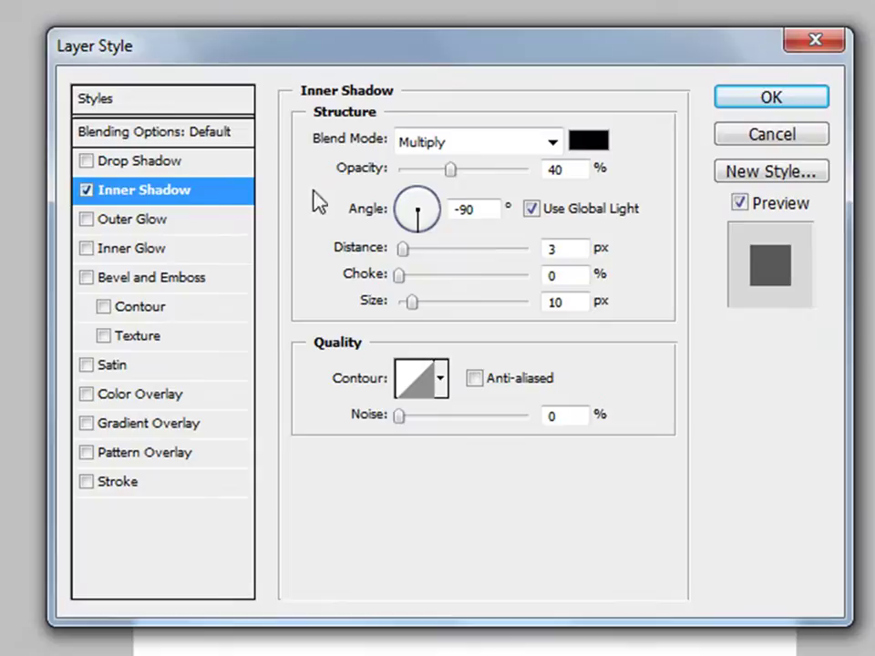
left_click(553, 144)
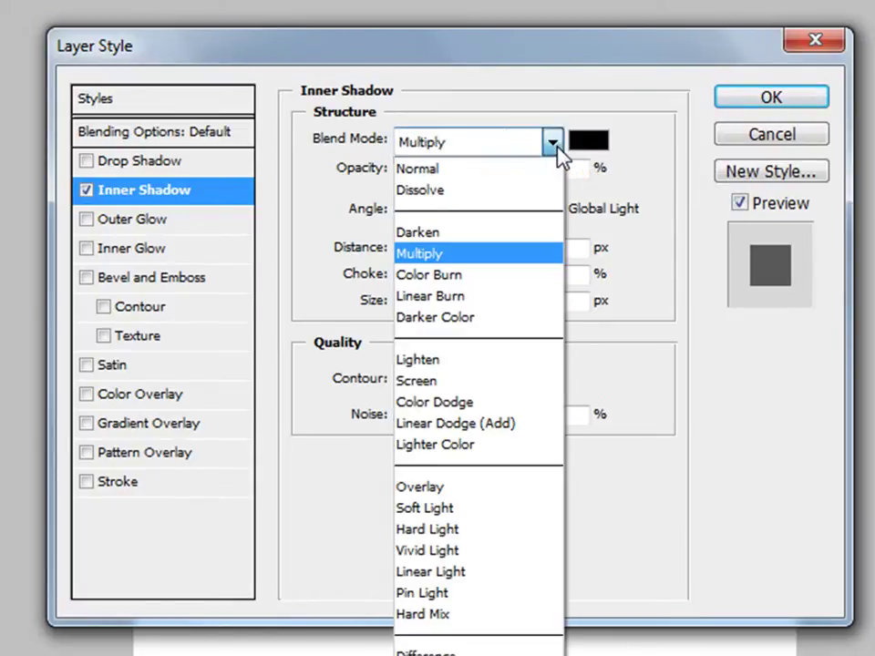
left_click(476, 380)
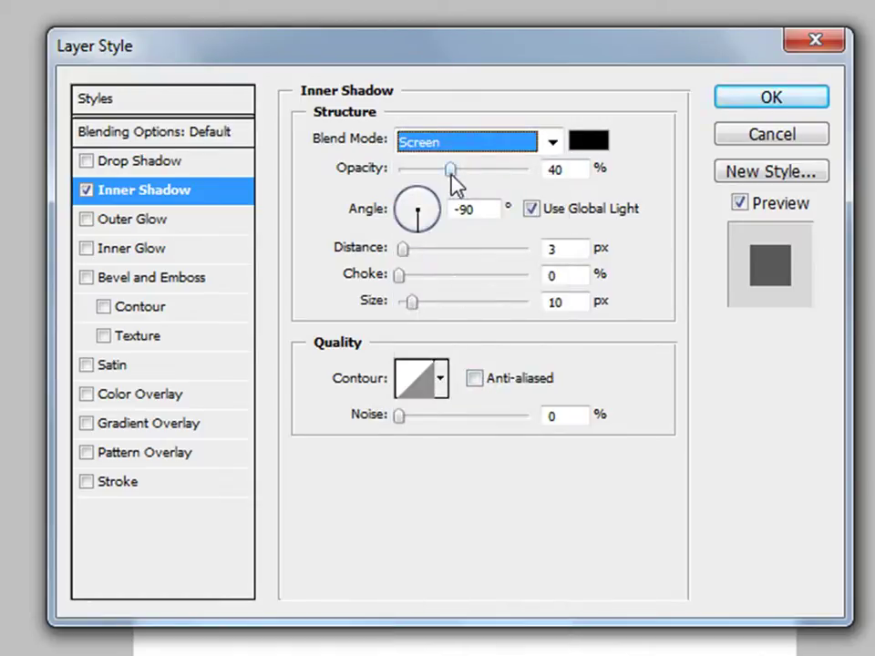
left_click_drag(451, 171, 474, 173)
left_click_drag(538, 181, 540, 181)
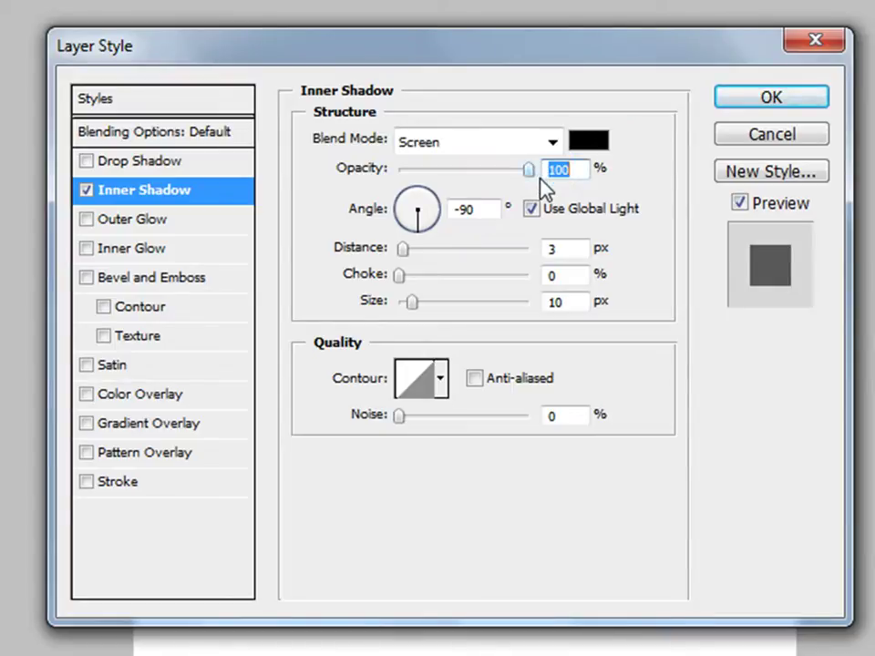
Set the inner shadow angle to 120°, distance to 5 px and size to 4 px.
left_click(452, 209)
type("120")
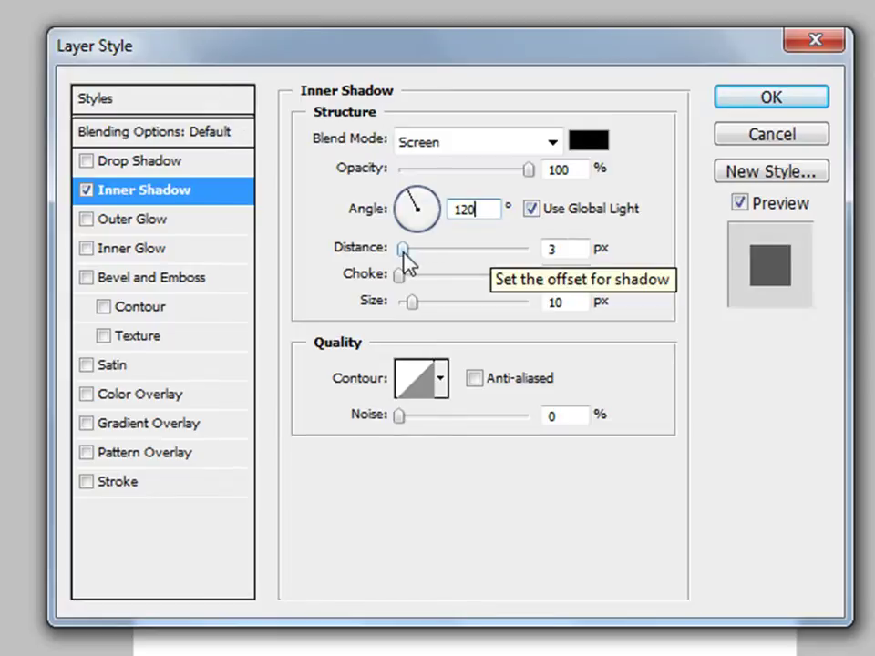
double_click(549, 248)
type("5")
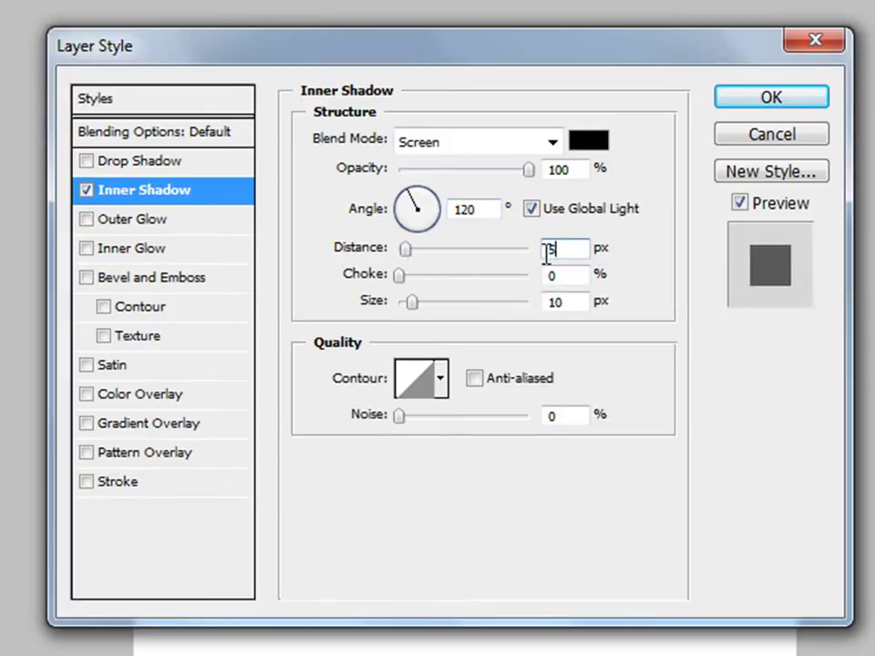
double_click(565, 302)
type("4")
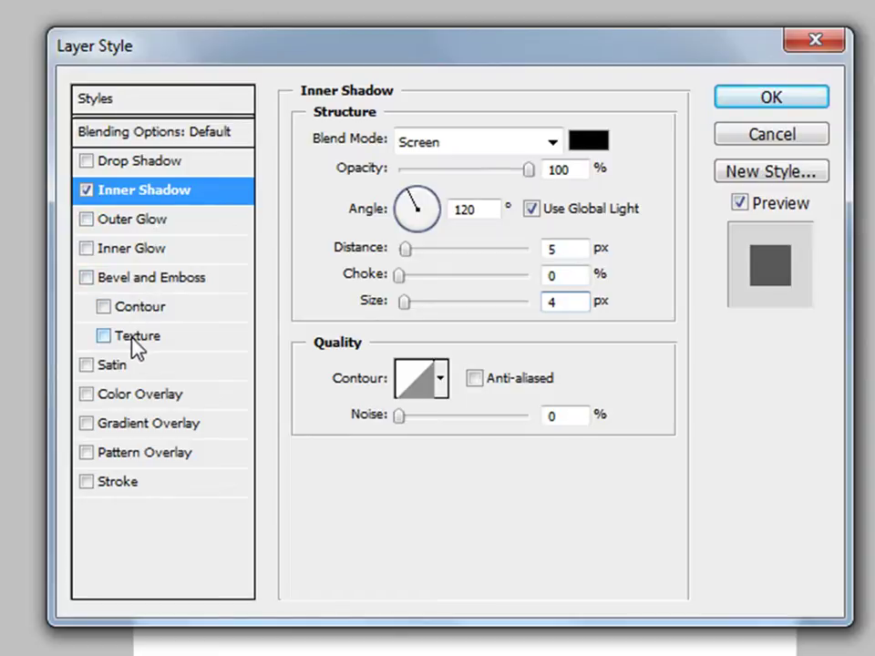
Enable an Overlay inner glow at 100% opacity, Softer technique, 10 px size.
left_click(86, 249)
left_click(132, 254)
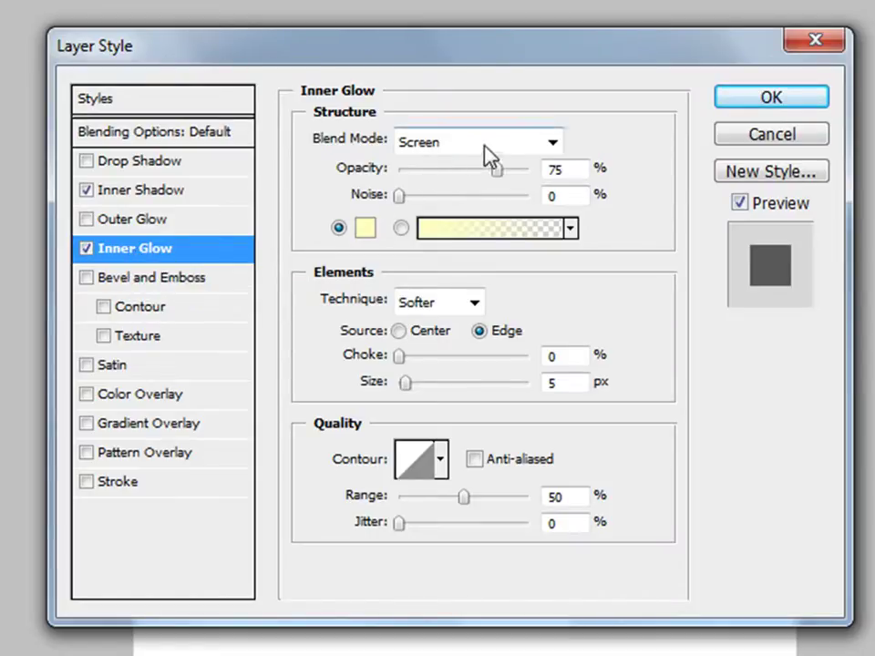
left_click(553, 143)
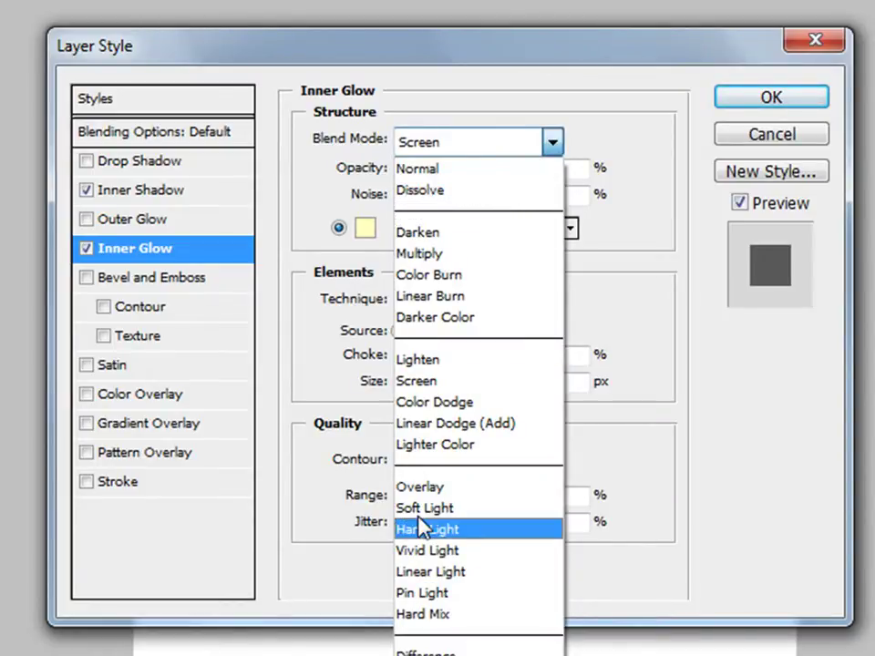
left_click(422, 489)
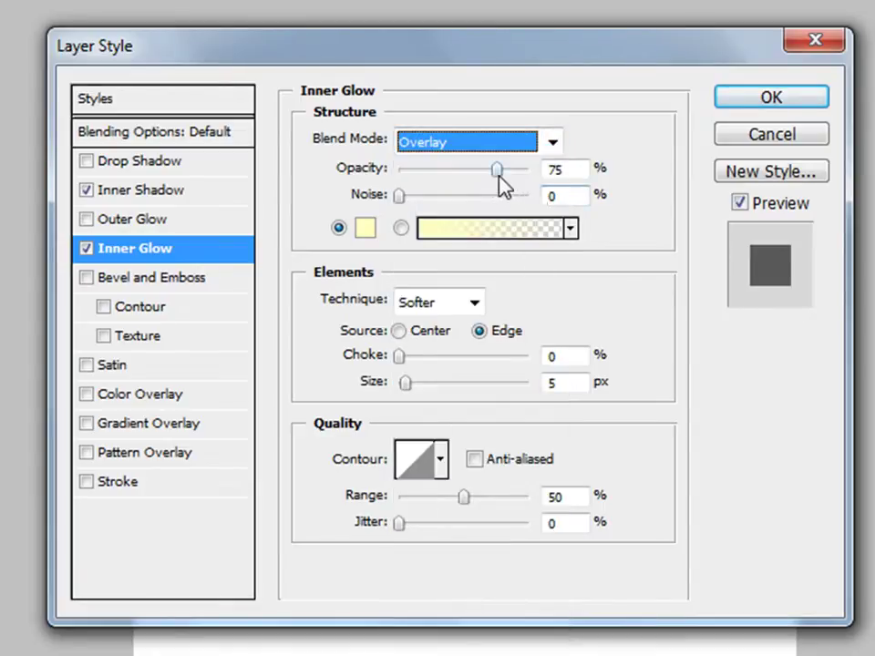
left_click_drag(499, 173, 534, 173)
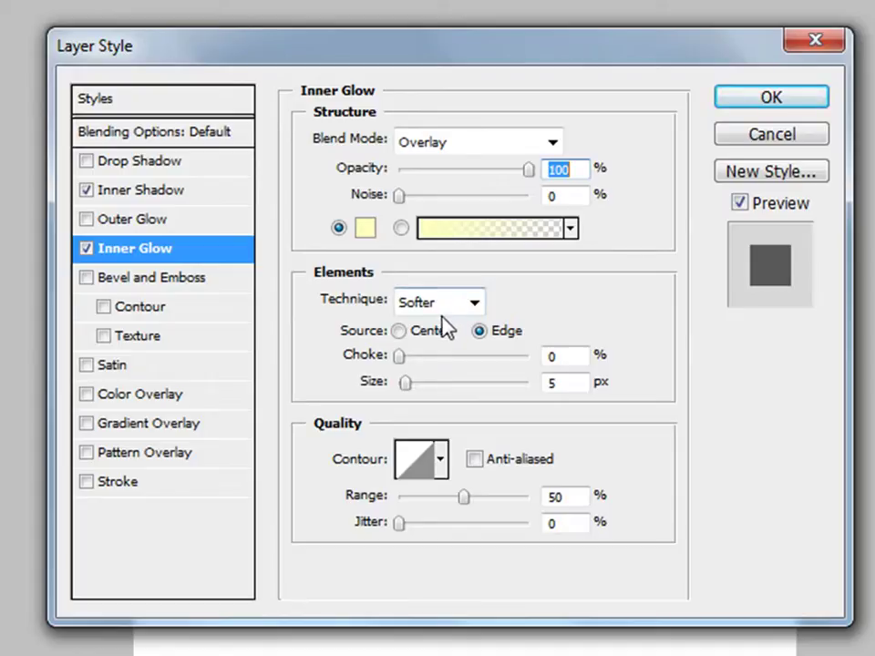
left_click(439, 308)
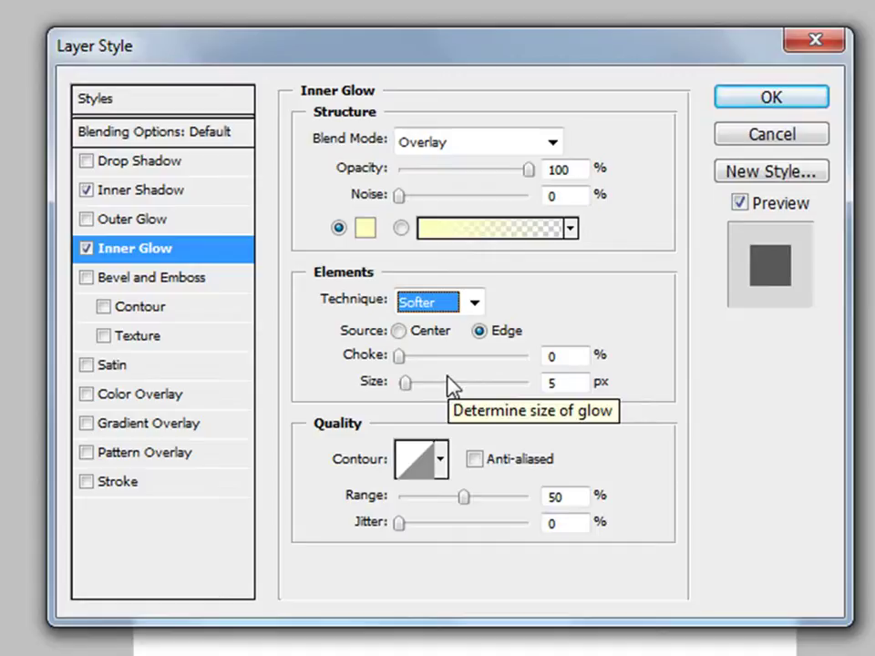
double_click(563, 383)
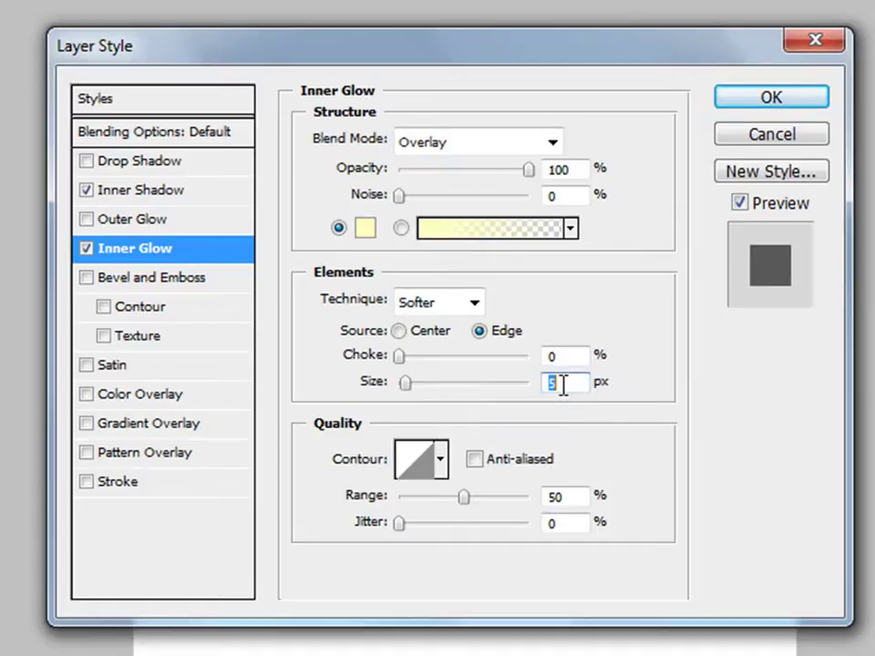
type("10")
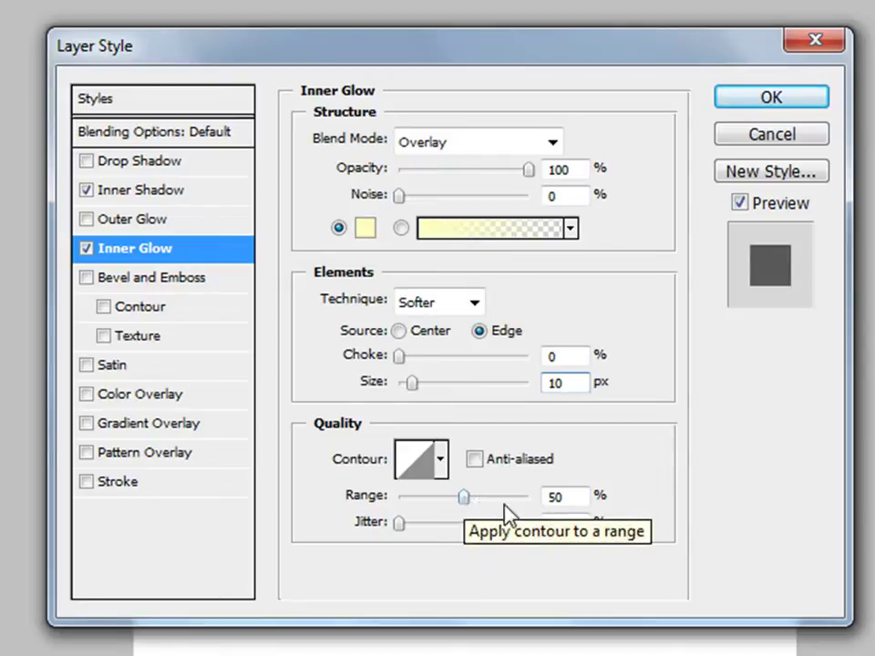
left_click(562, 500)
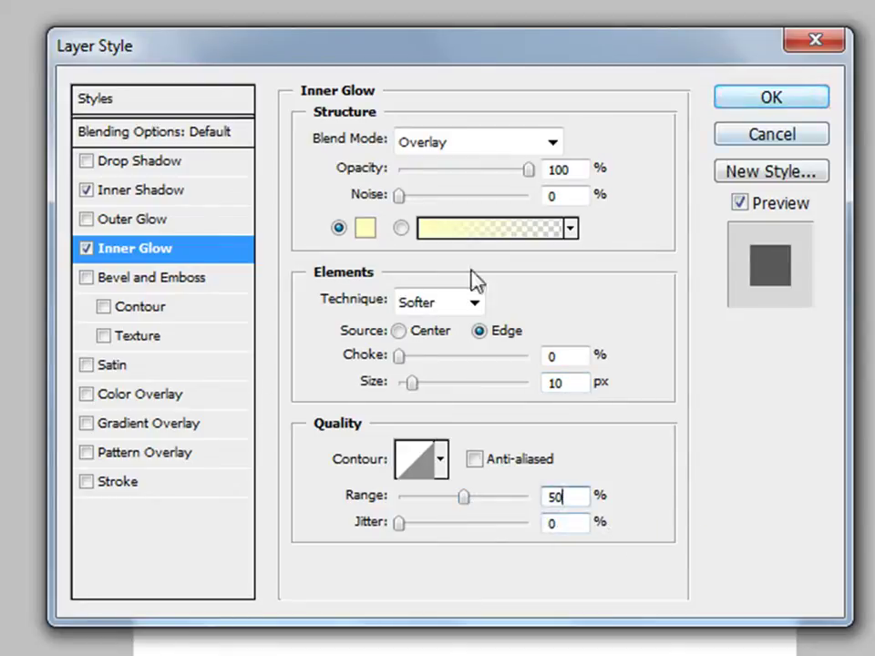
Turn on Gradient Overlay and apply the circle's layer style.
left_click(169, 415)
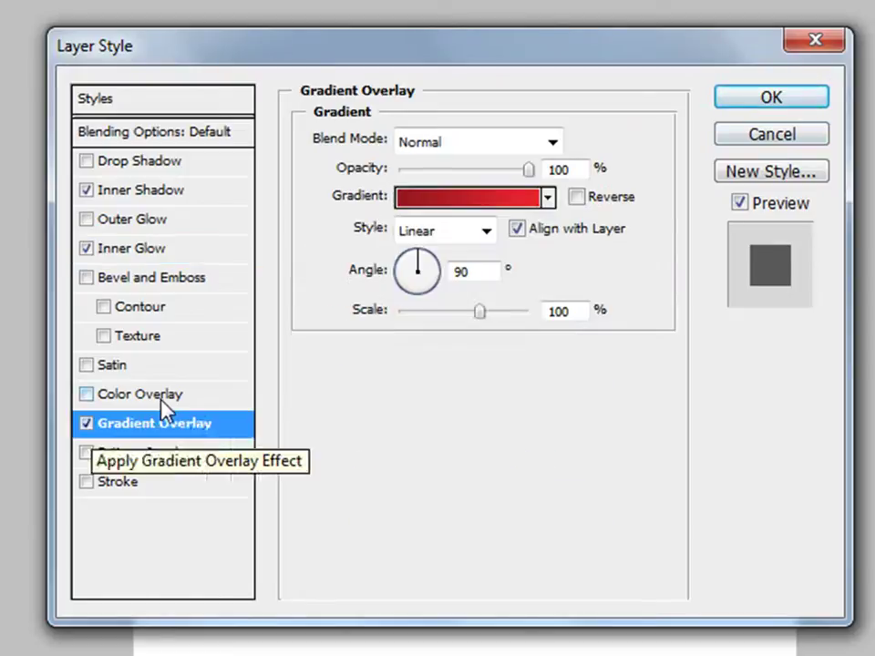
left_click(219, 431)
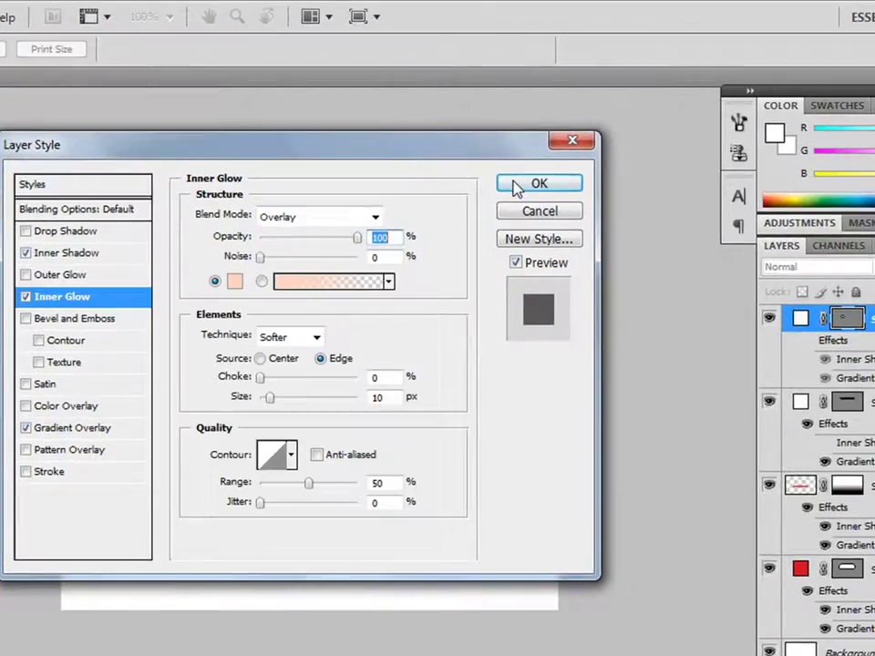
left_click(536, 184)
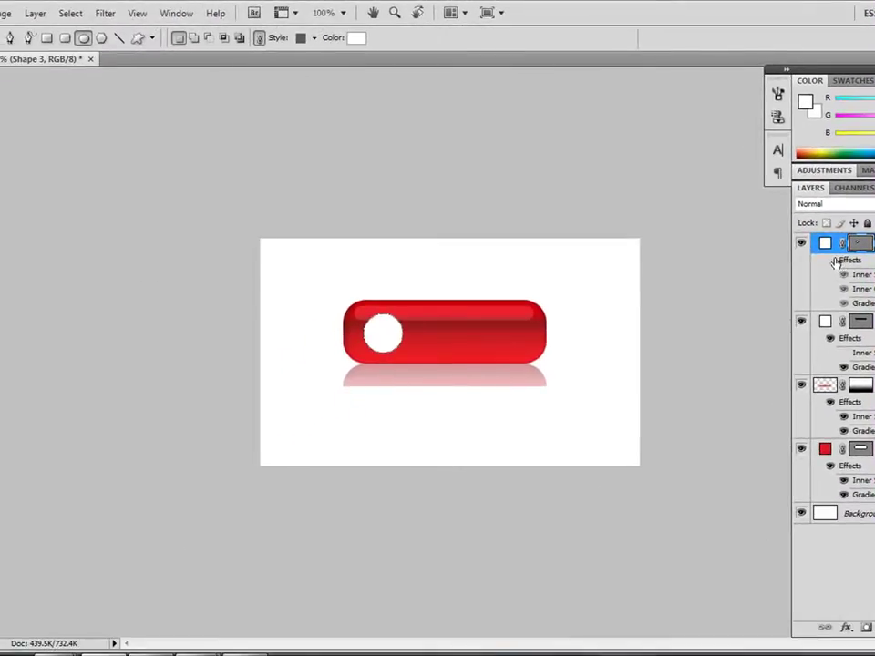
Reopen the circle's layer style and set an inside stroke filled with a gradient.
double_click(839, 265)
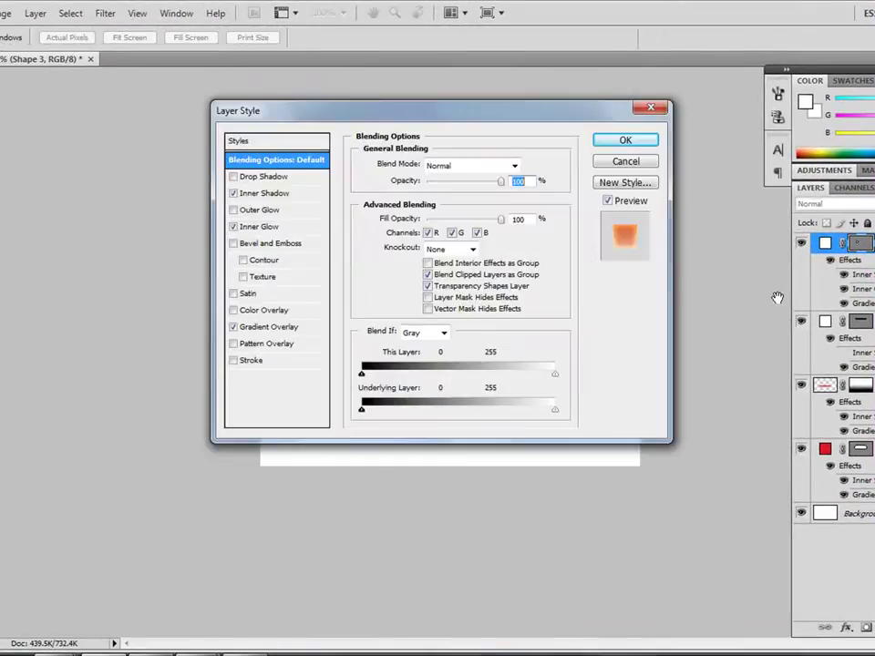
left_click(257, 365)
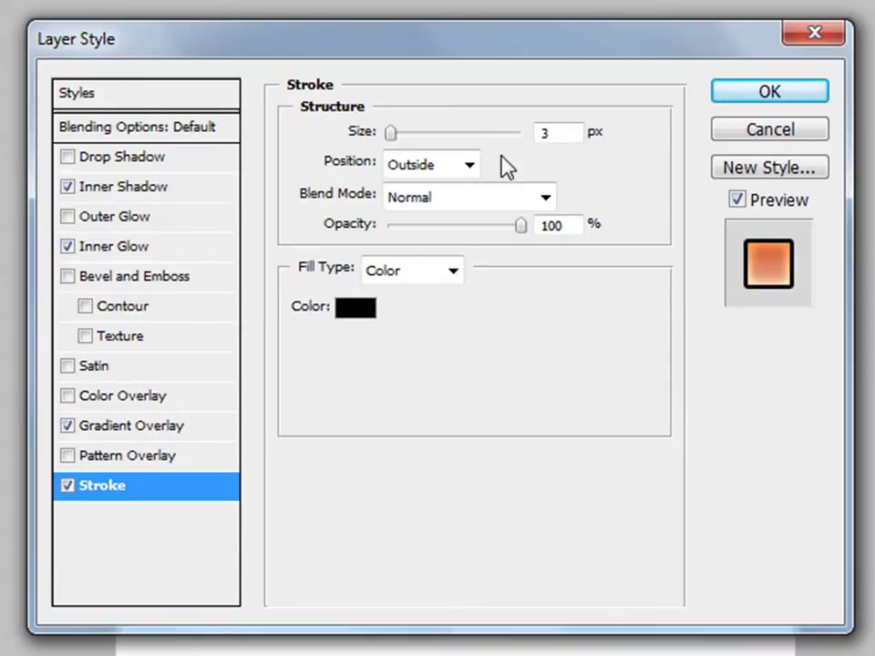
left_click(469, 167)
left_click(467, 214)
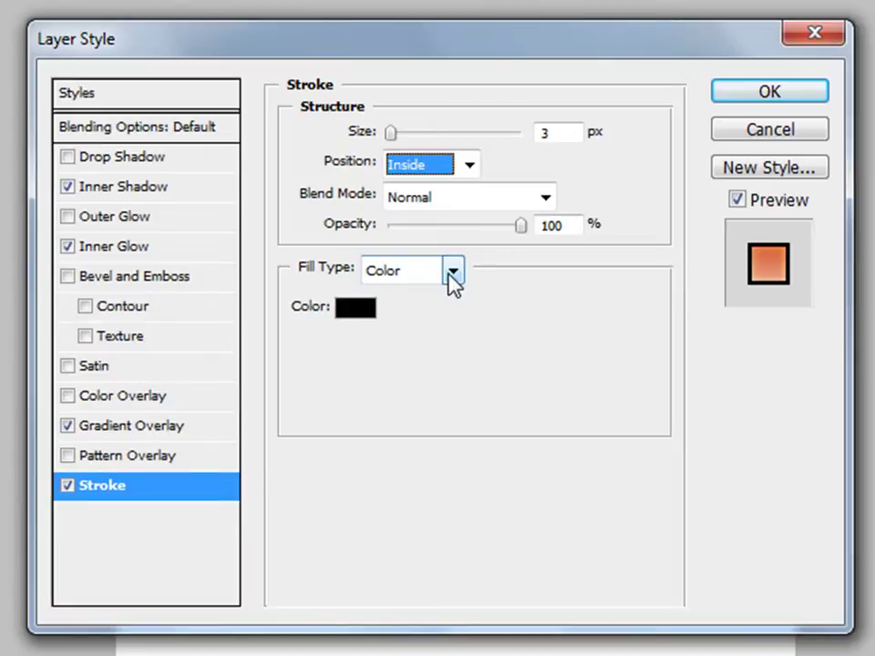
left_click(452, 279)
left_click(451, 319)
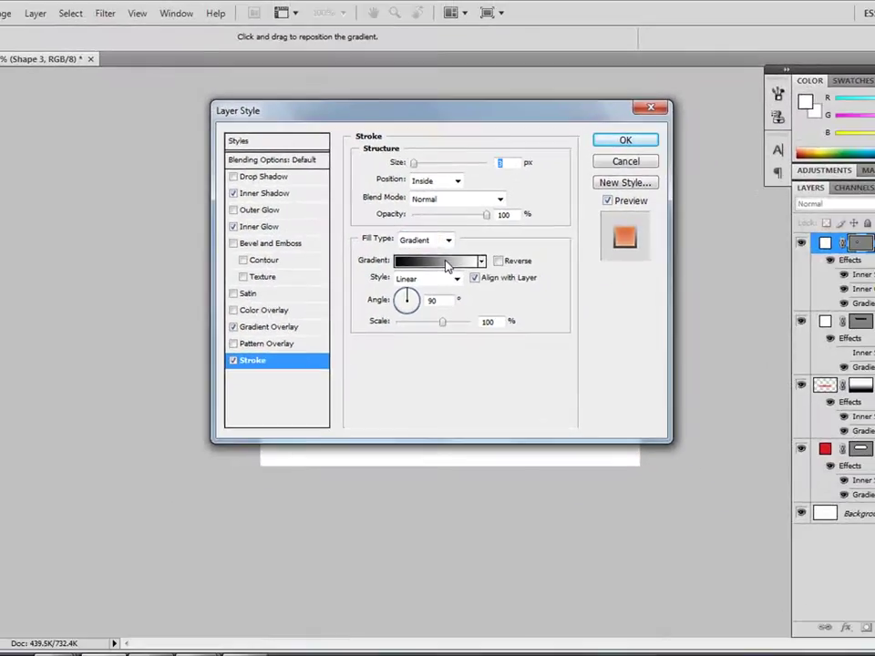
left_click(446, 261)
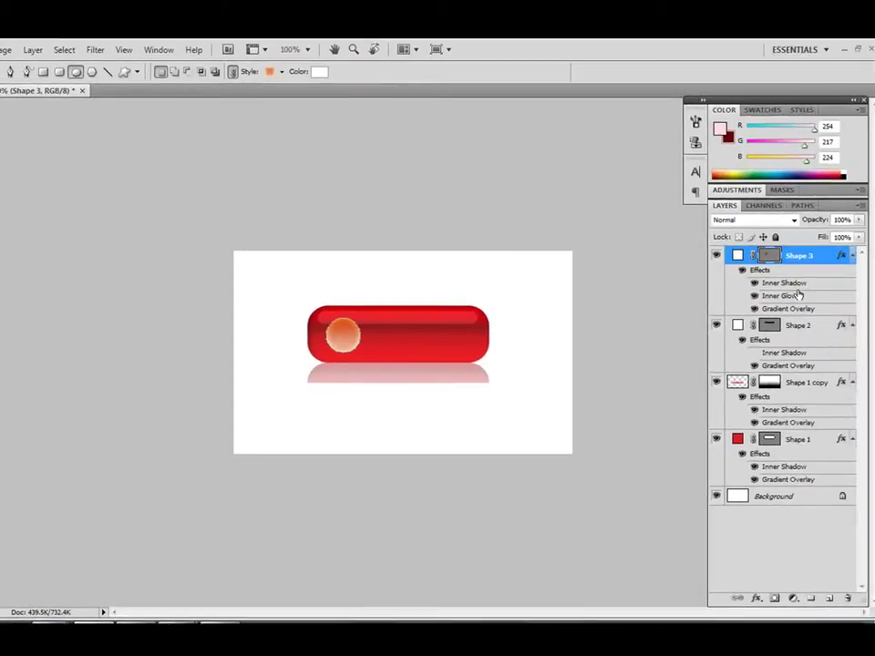
In the circle's gradient overlay, set the left colour stop to pale pink #fed9e0.
double_click(789, 309)
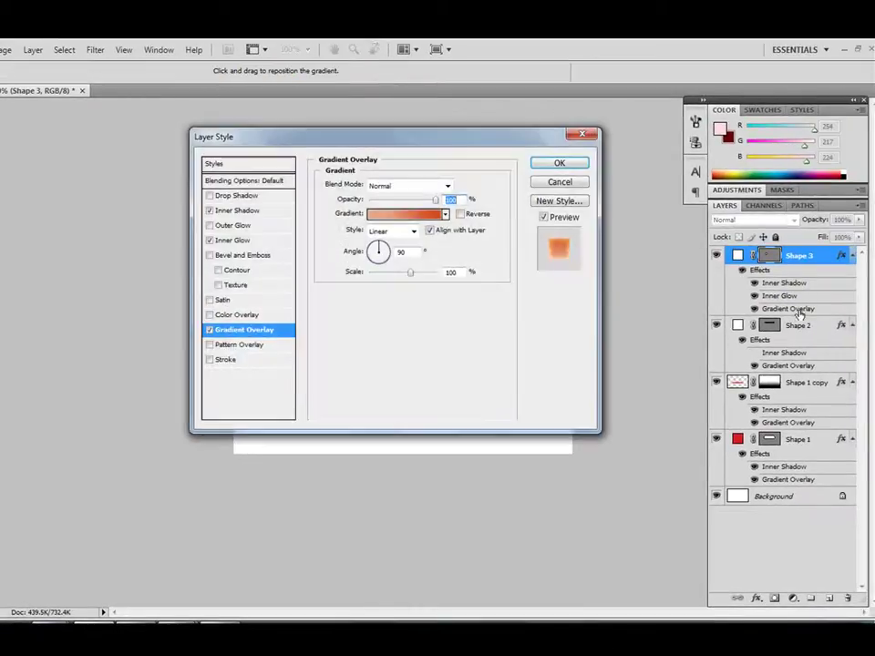
left_click(445, 214)
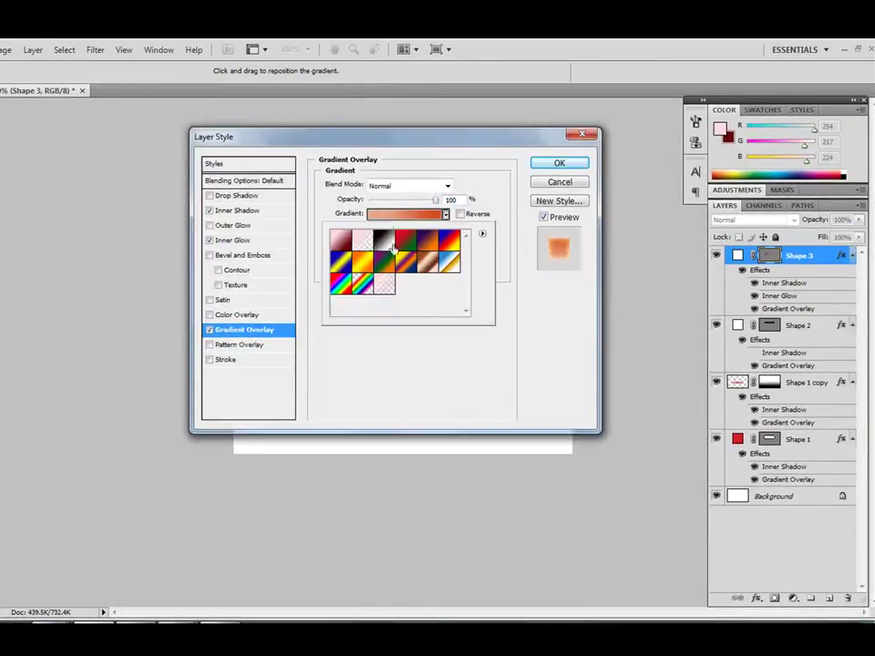
left_click(394, 217)
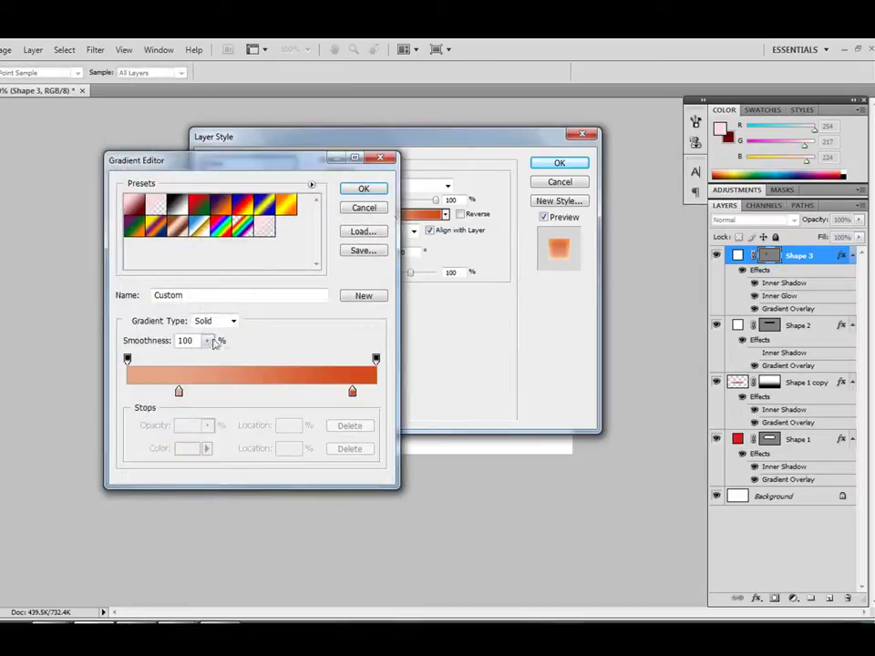
left_click(179, 393)
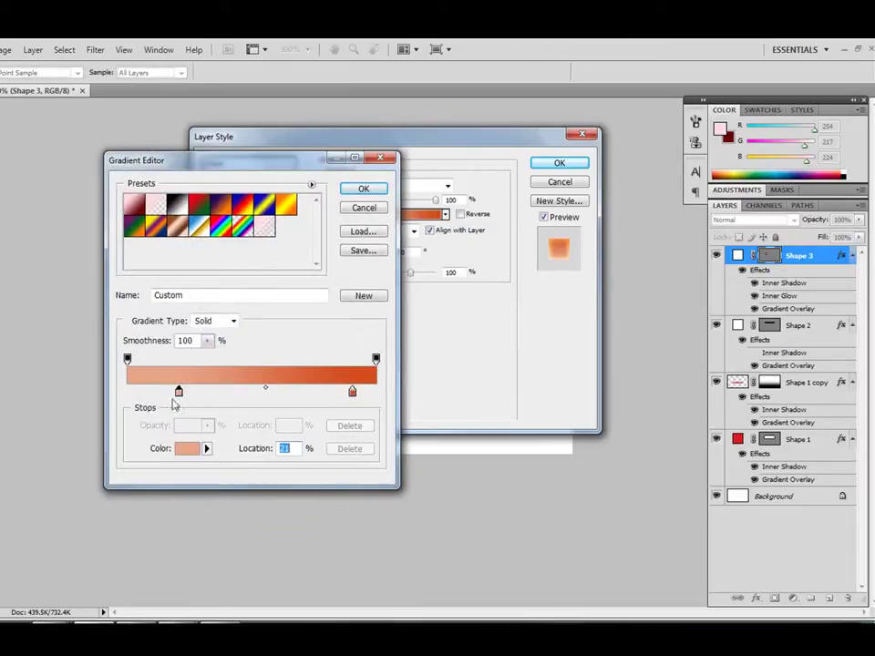
left_click(189, 449)
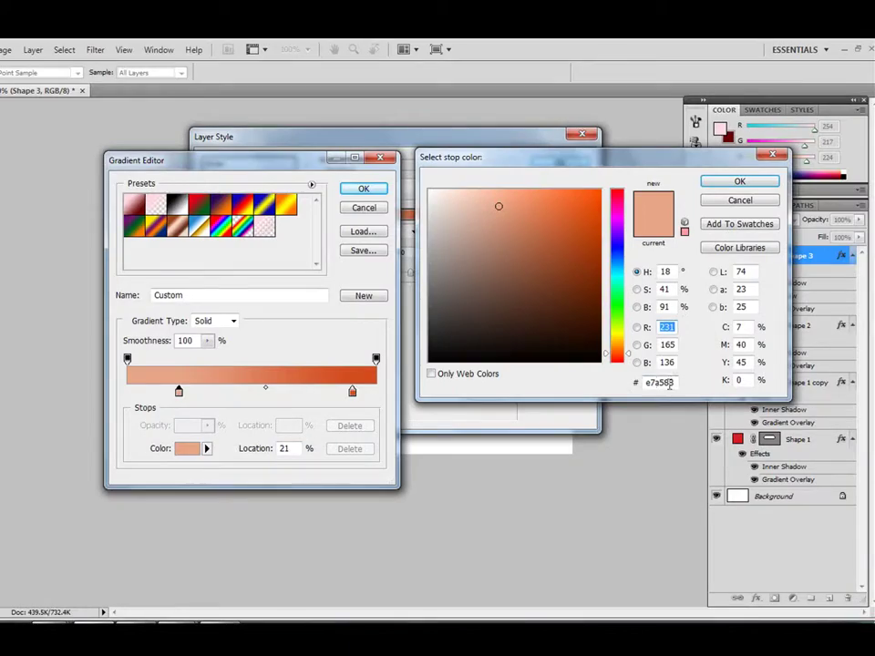
left_click_drag(673, 379, 607, 389)
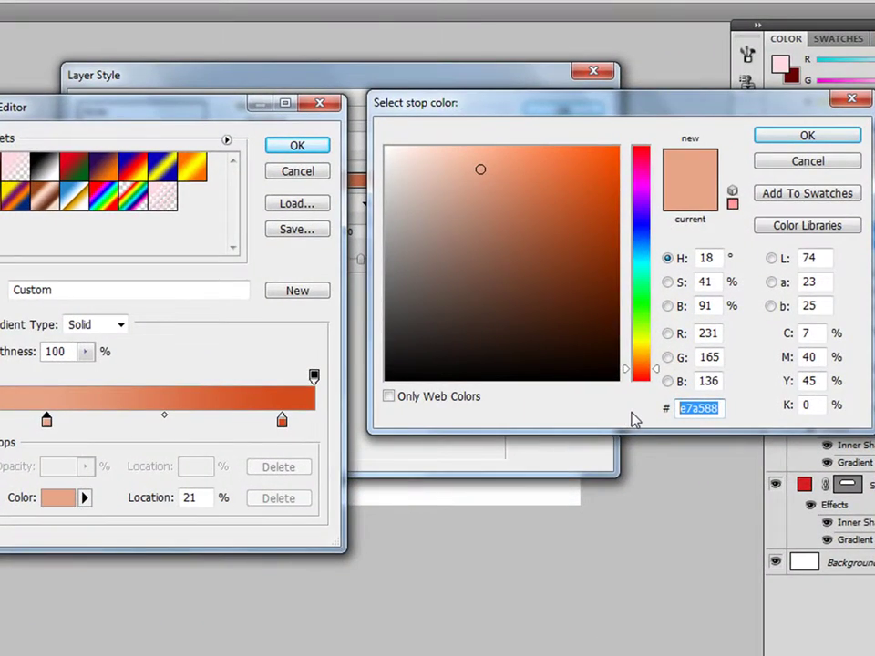
type("fed")
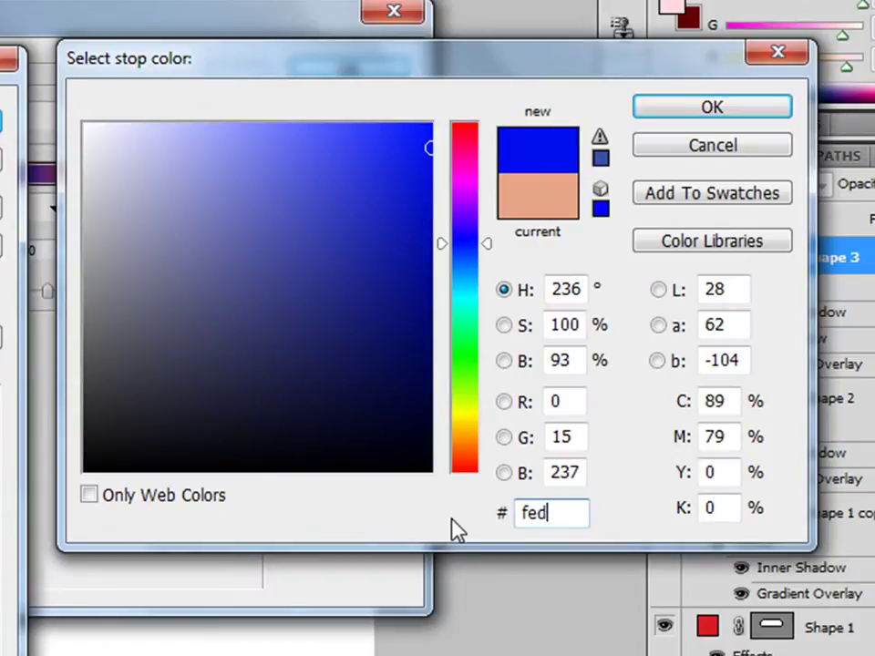
type("9e")
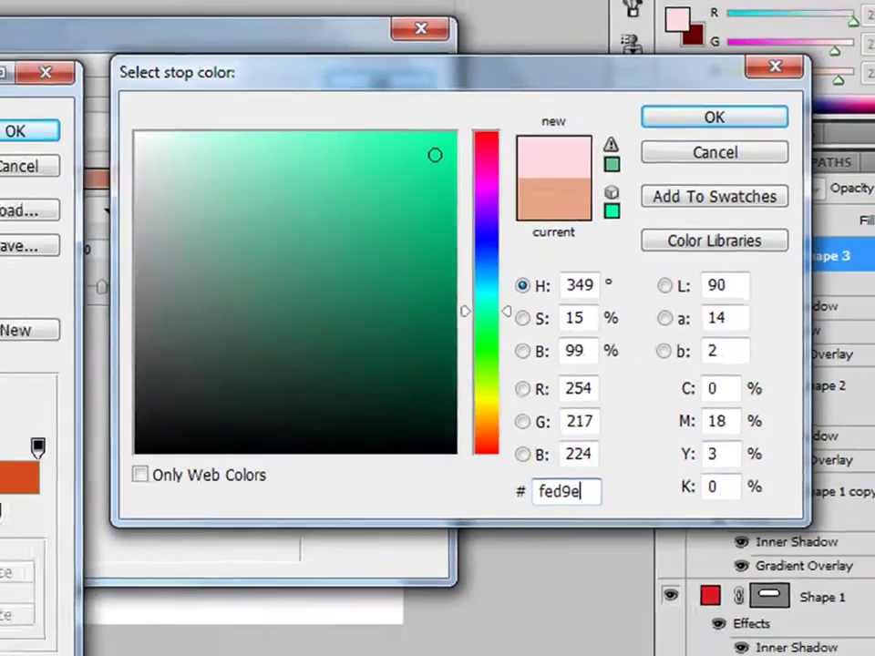
type("0")
left_click(699, 161)
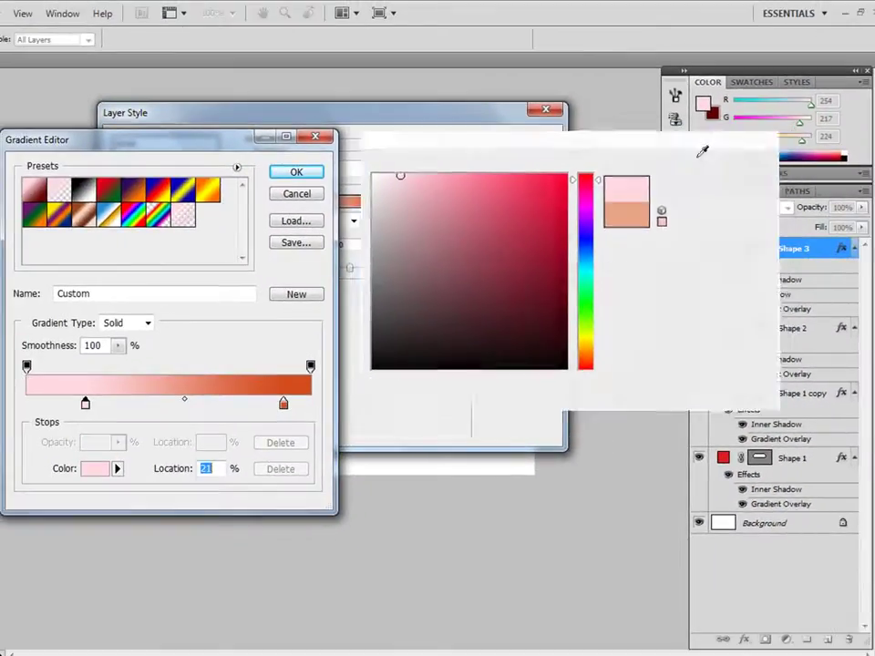
Set the right colour stop to dark red #650101 and confirm the gradient.
left_click(284, 406)
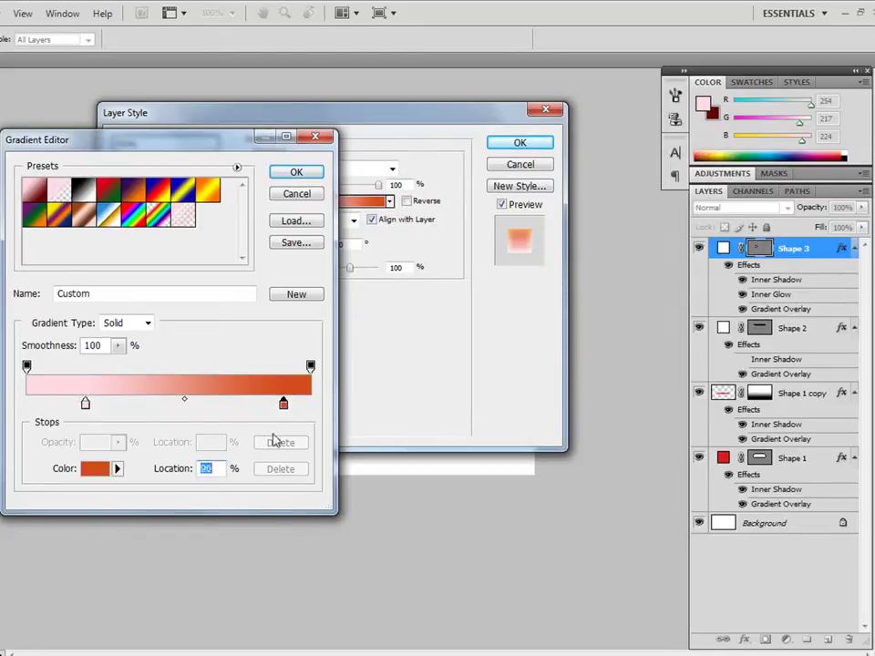
left_click(95, 469)
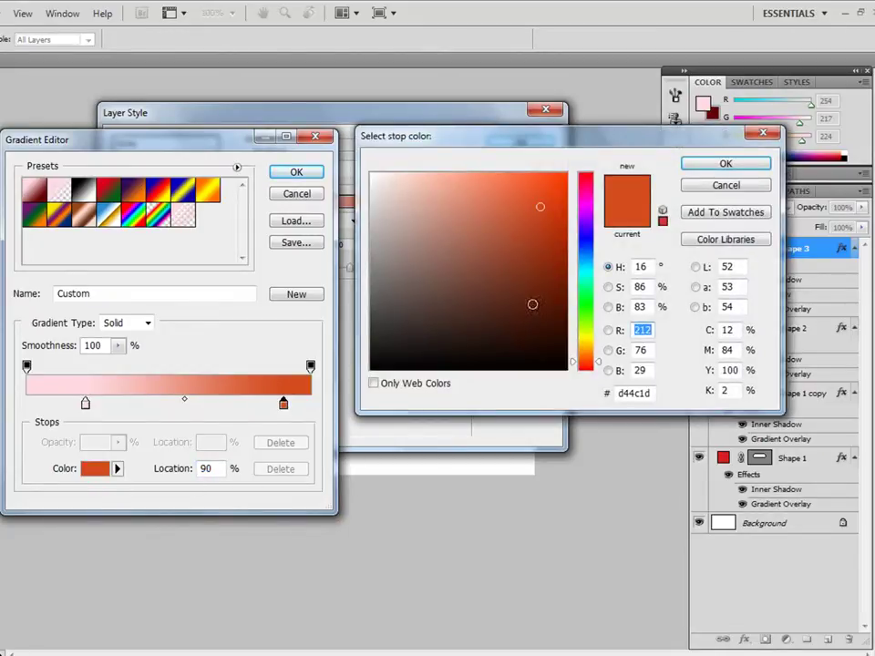
left_click_drag(654, 390, 592, 394)
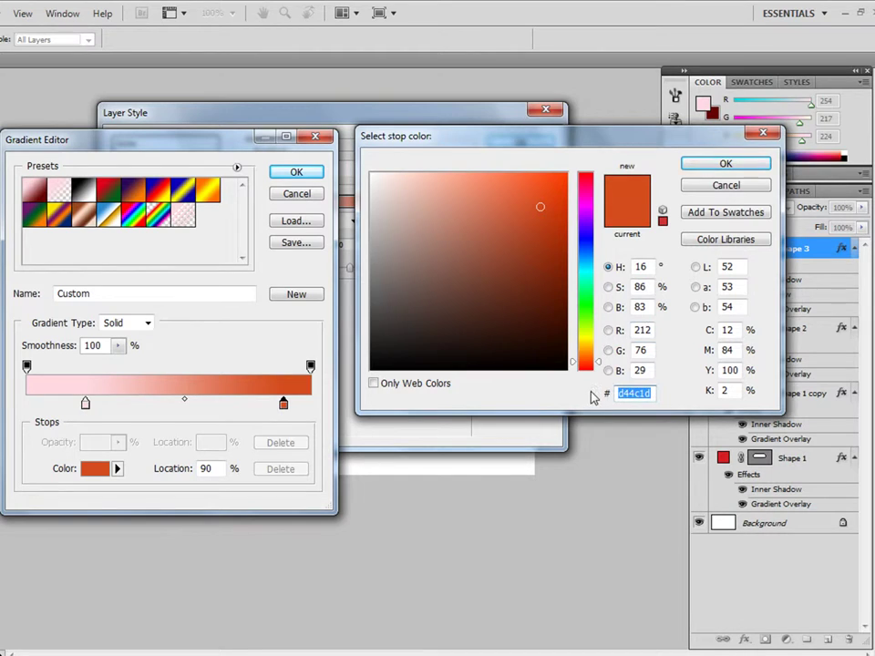
type("65")
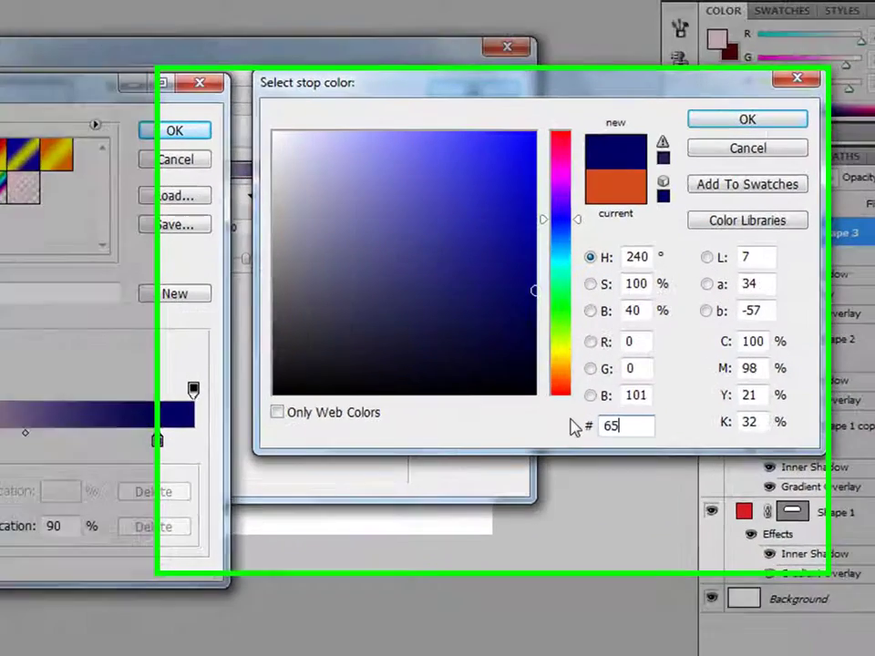
type("0101")
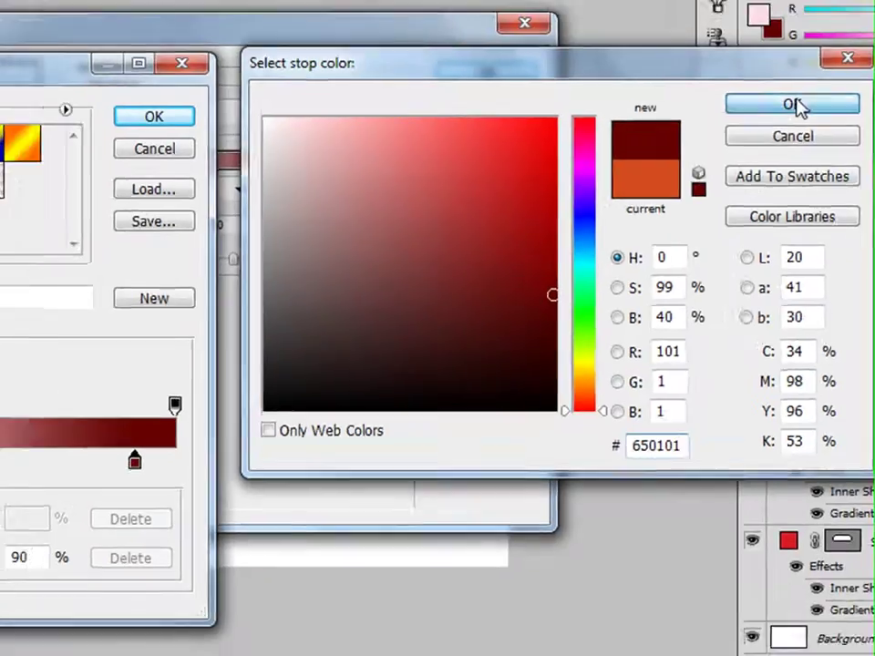
left_click(796, 106)
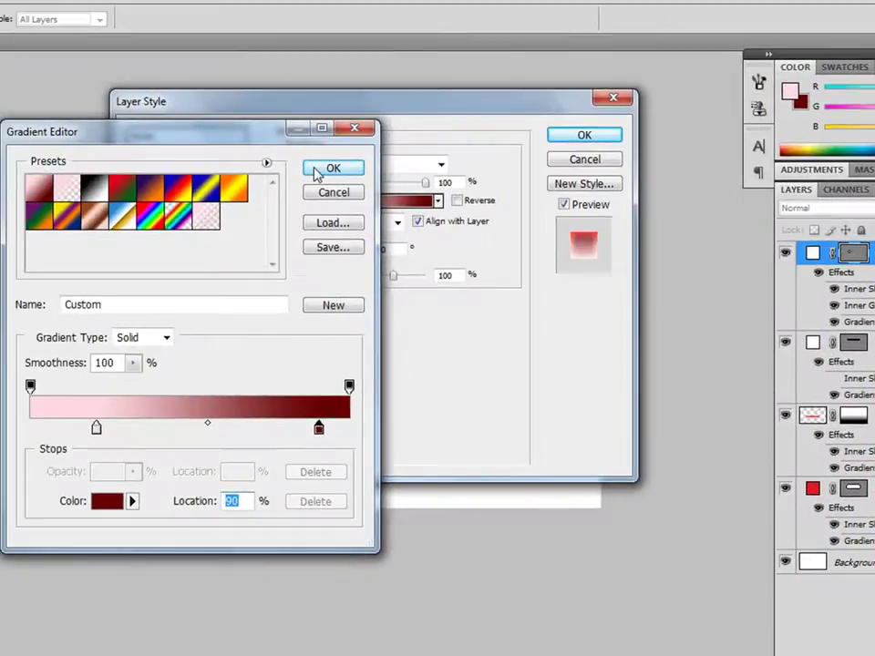
left_click(135, 119)
Add an inside stroke with a gradient fill type to the circle.
left_click(161, 389)
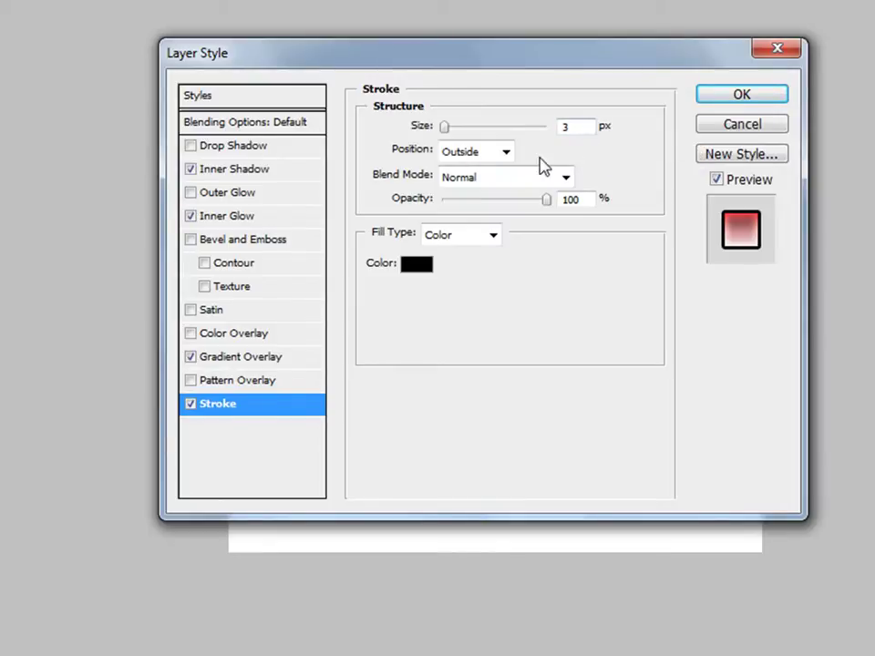
left_click(506, 153)
left_click(500, 193)
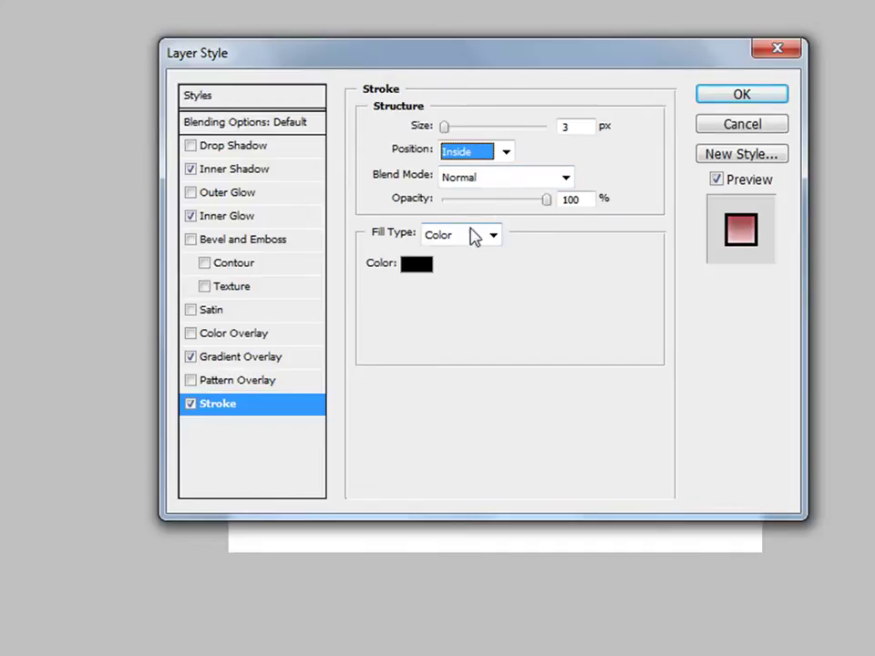
left_click(473, 237)
left_click(466, 272)
left_click(444, 266)
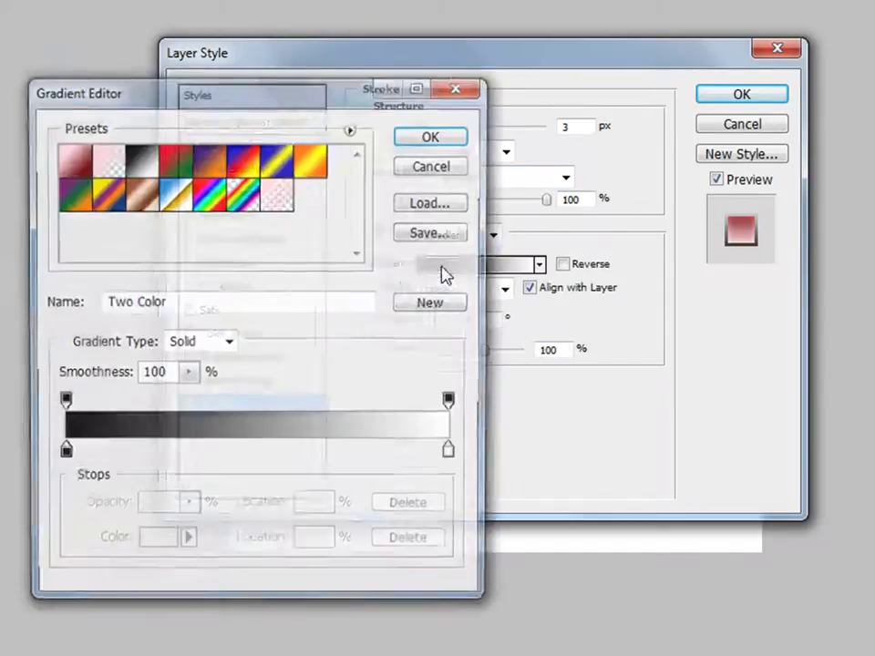
Set the stroke gradient's left stop to salmon #ff9588, removing an accidental extra stop.
left_click(65, 453)
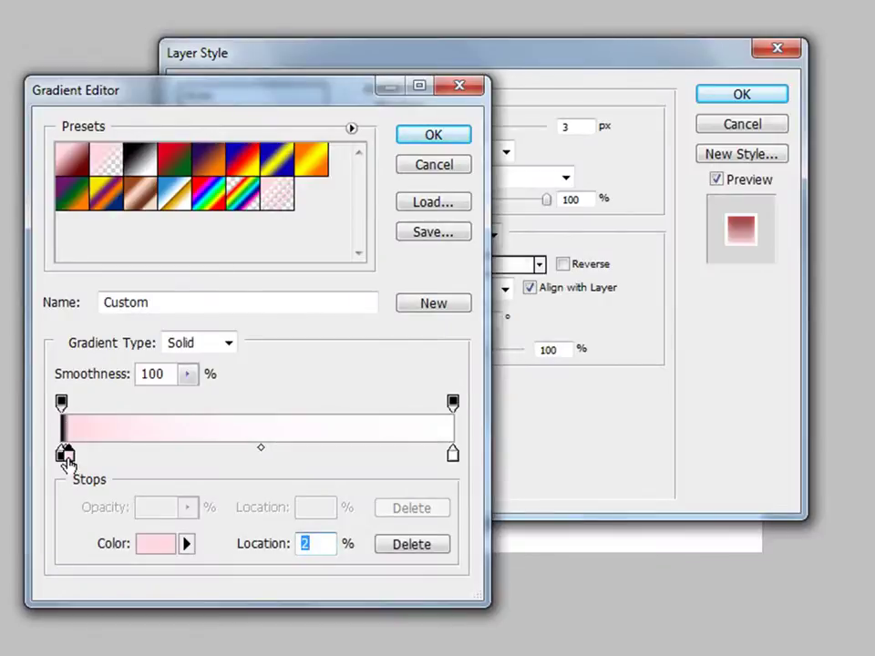
left_click(410, 545)
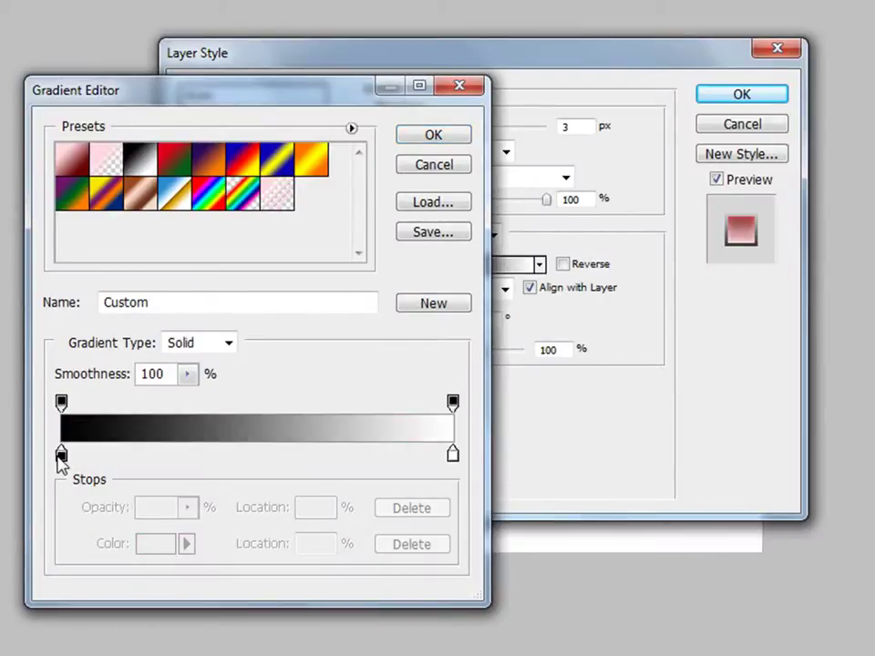
left_click(62, 453)
left_click(141, 510)
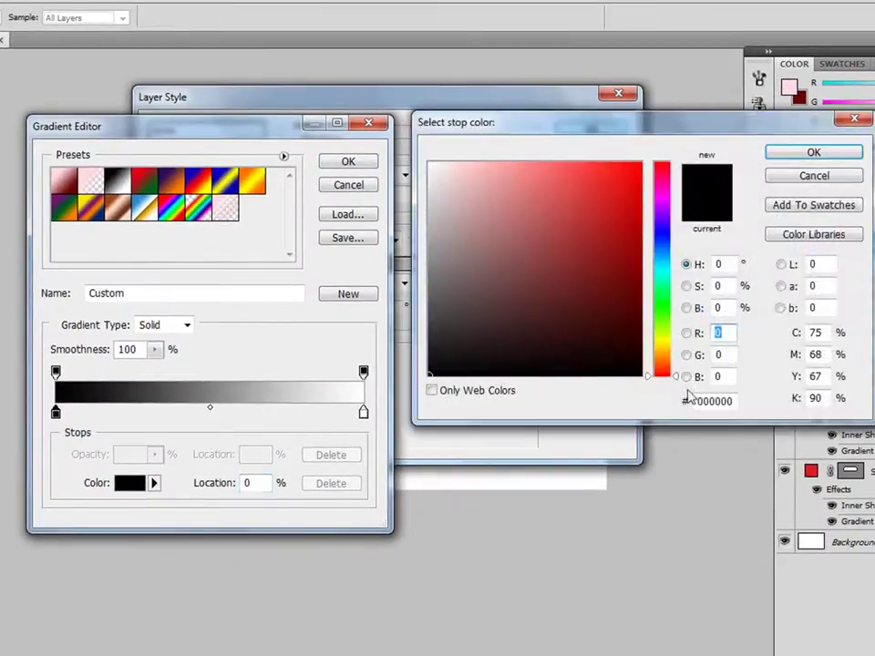
double_click(698, 402)
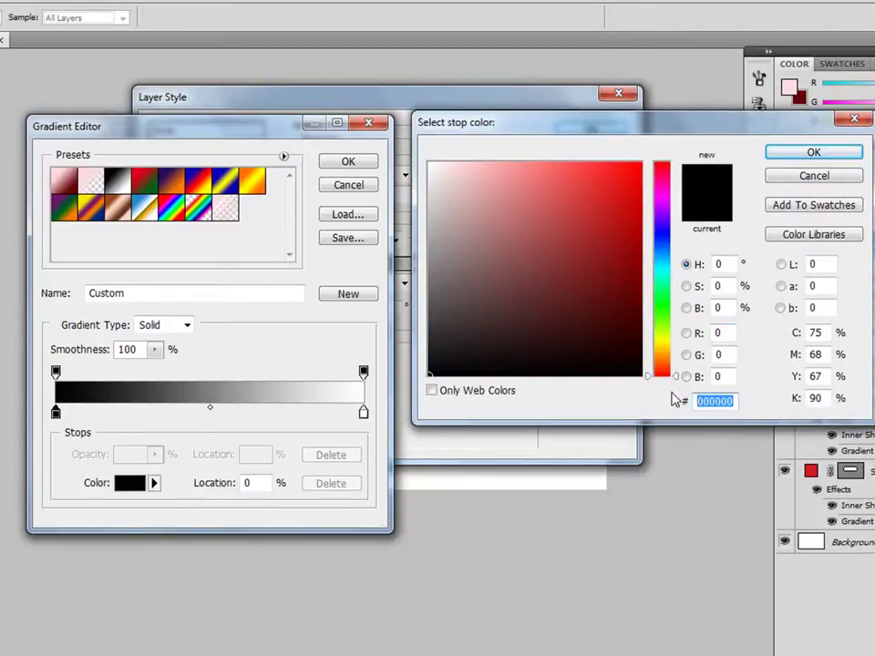
type("ff")
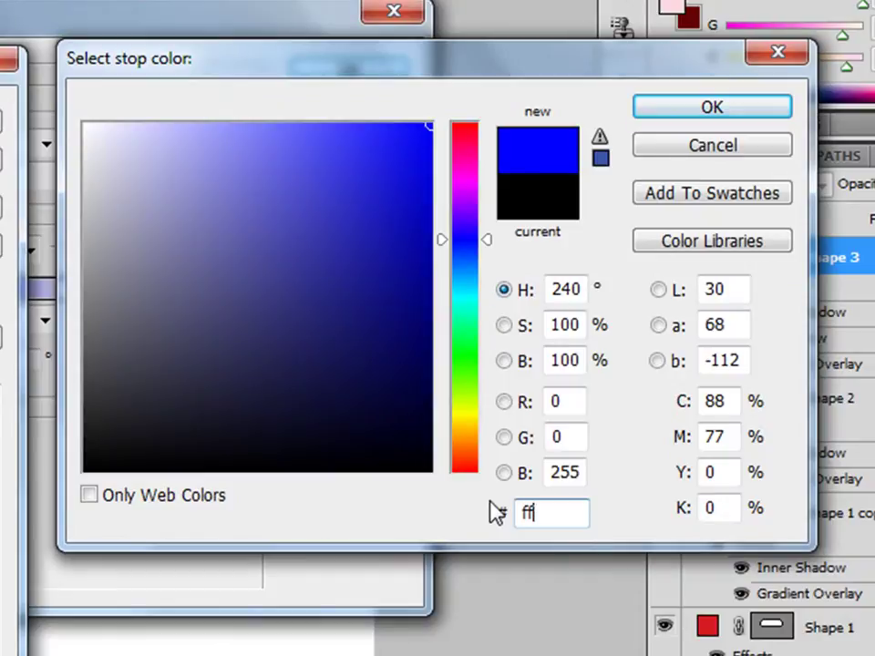
type("9588")
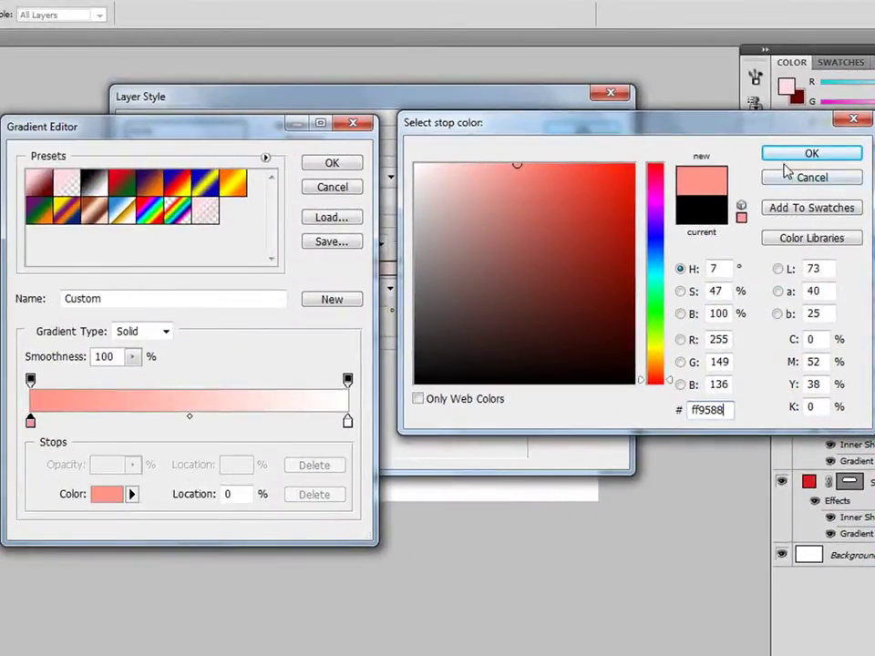
left_click(790, 156)
Set the stroke gradient's right stop to dark red #9a151a and apply the layer style.
left_click(348, 423)
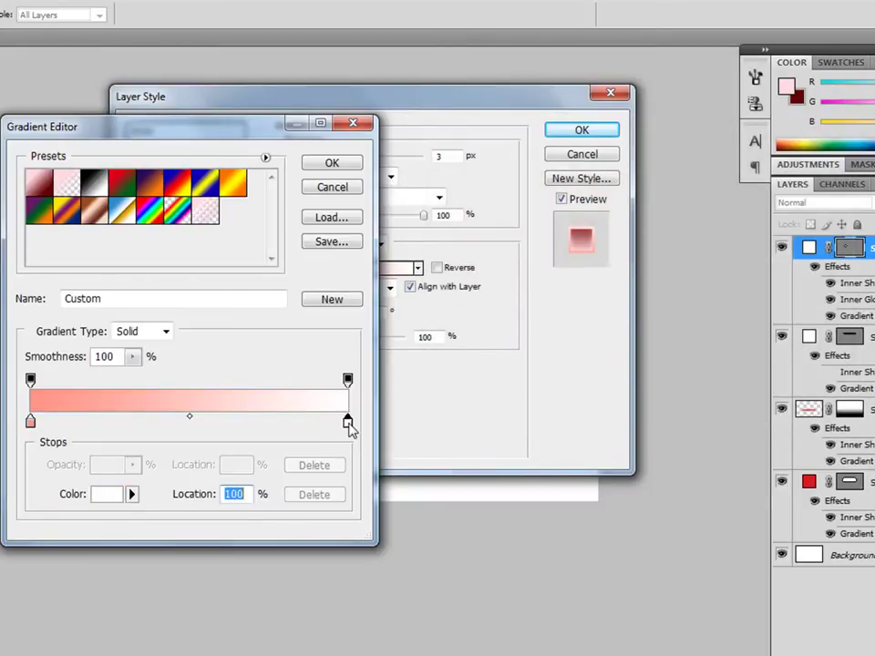
left_click(116, 497)
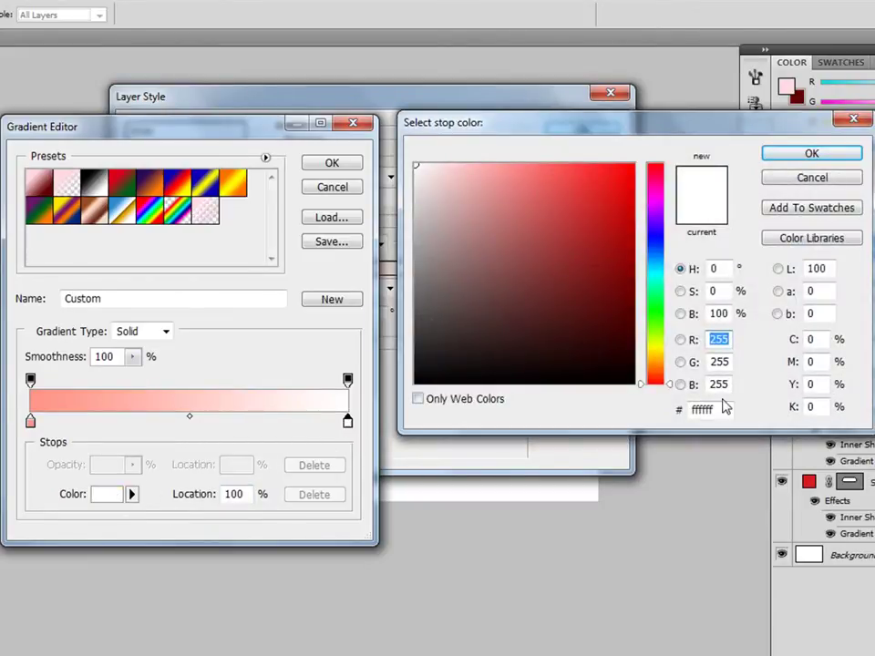
left_click(717, 411)
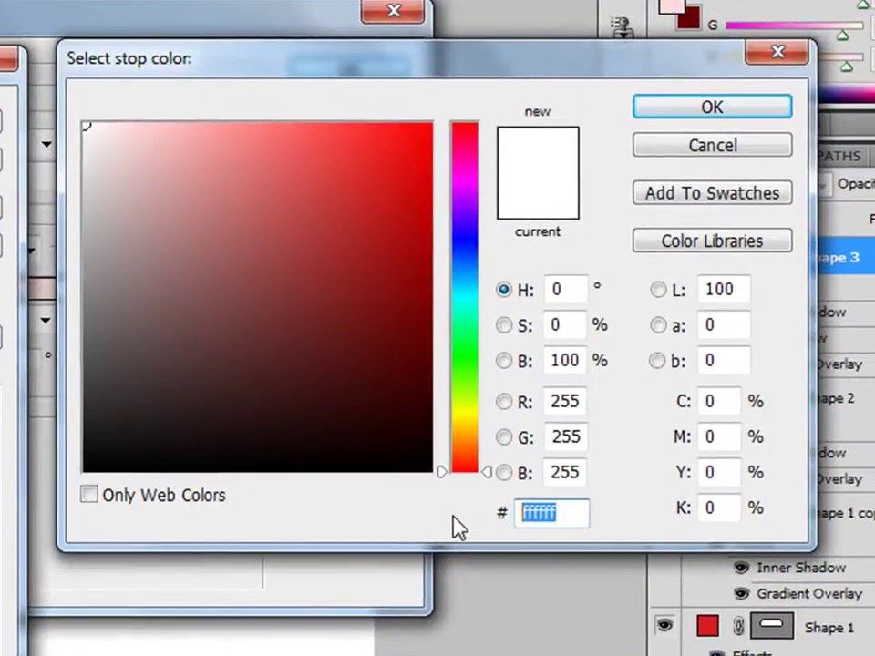
type("9a151")
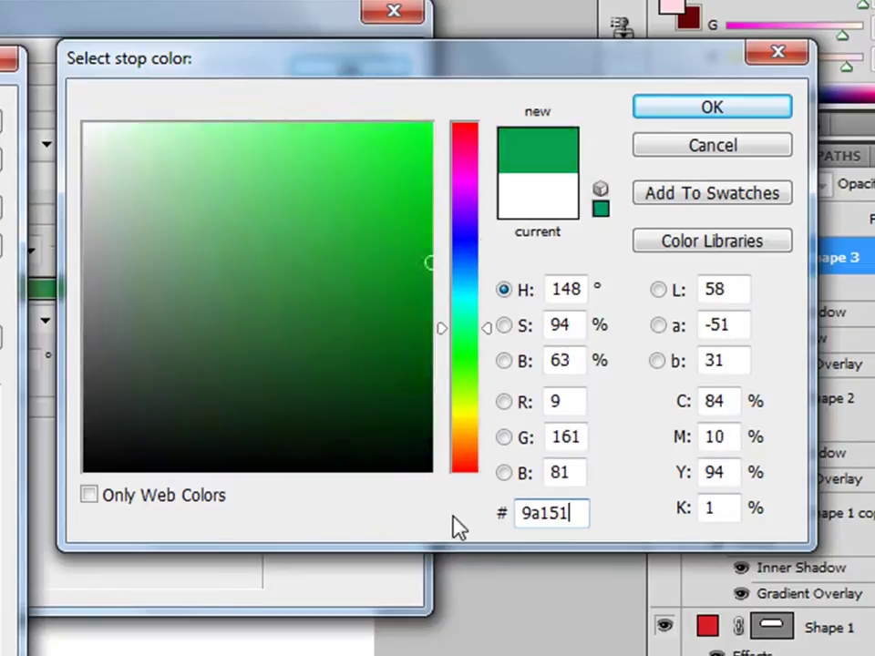
type("a")
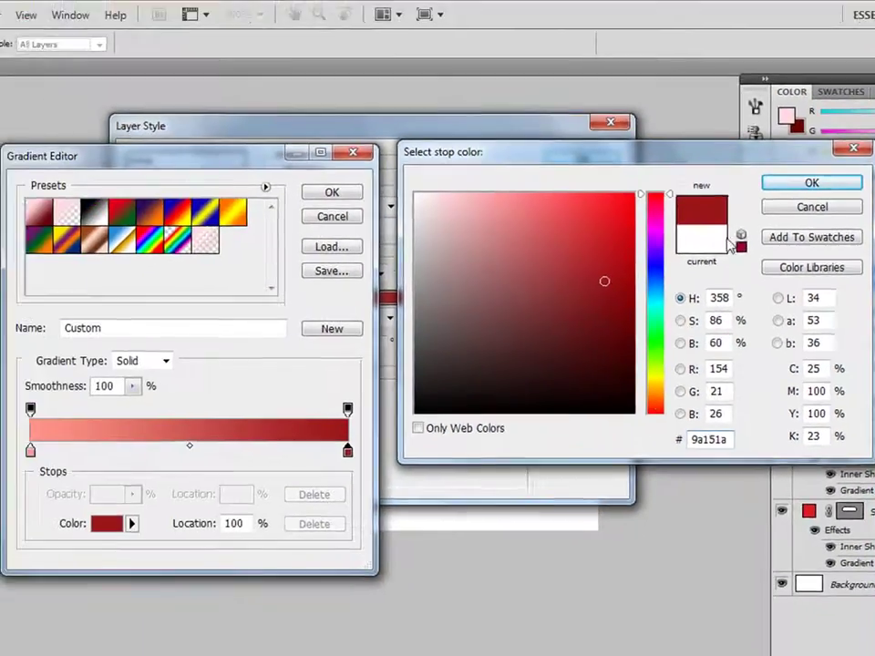
left_click(795, 185)
left_click(332, 192)
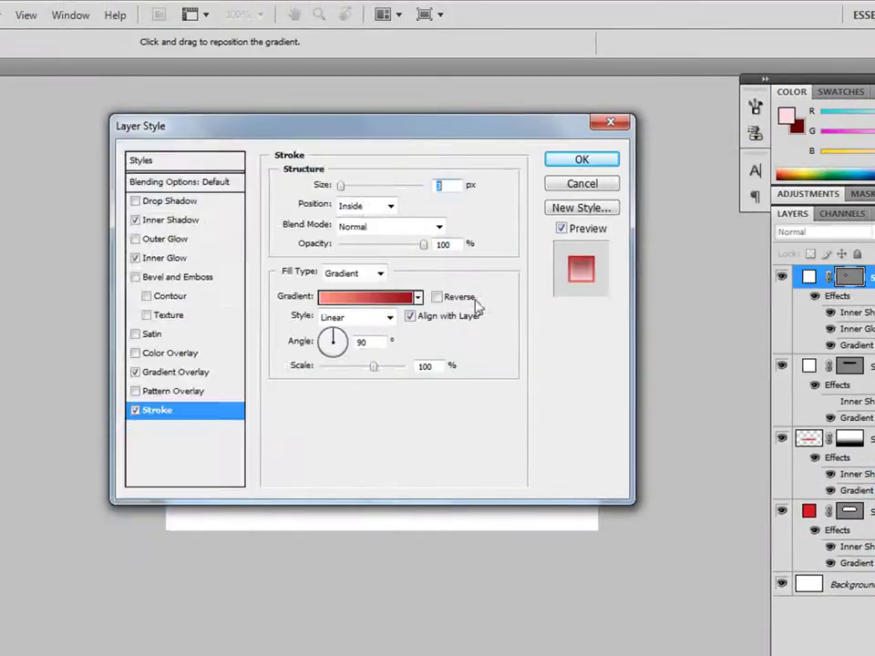
left_click(566, 164)
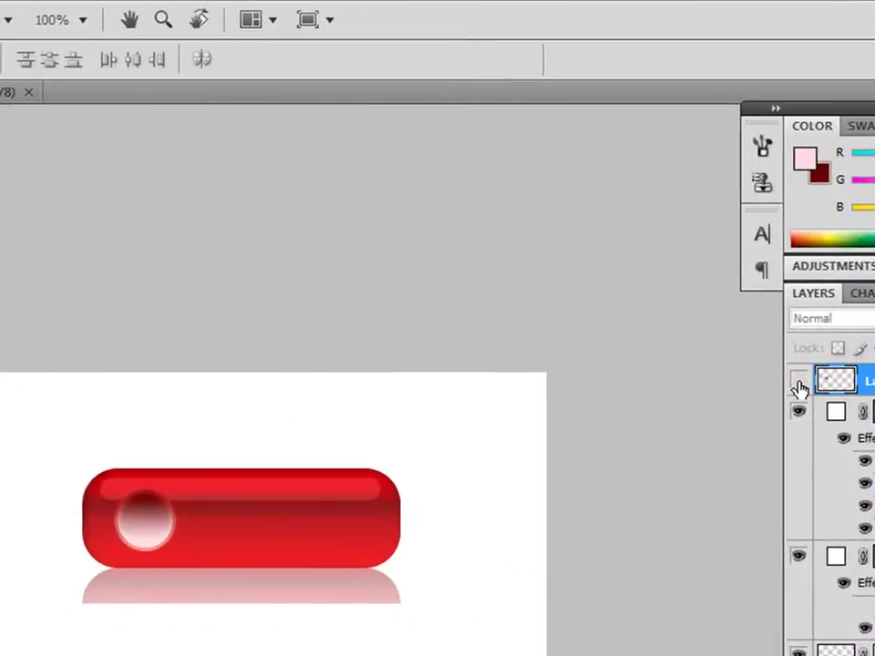
Show the globe layer and nudge it right into the glossy circle.
left_click(801, 243)
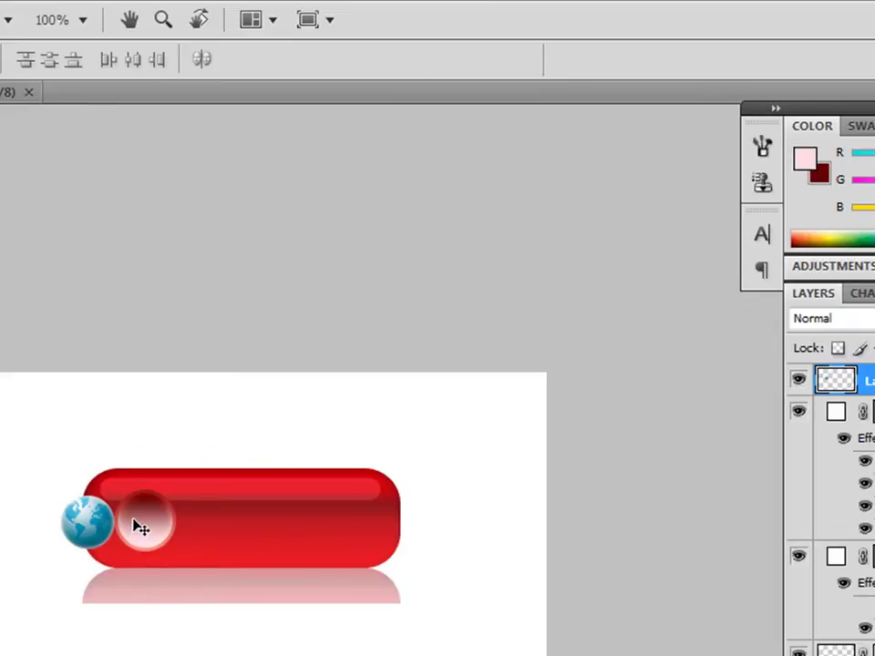
key("Right")
key("Right")
key("Right")
key("Right")
key("Right")
key("Right")
key("Right")
key("Right")
key("Right")
key("Right")
key("Right")
key("Right")
key("Right")
key("Right")
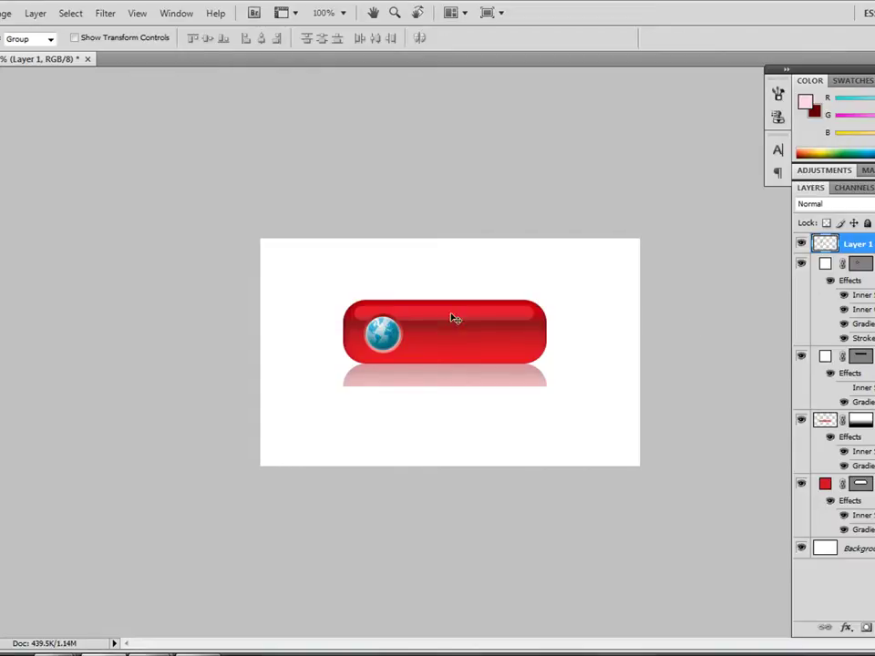
Desaturate the globe, set its layer blend mode to Overlay, and apply Sharpen.
left_click(6, 12)
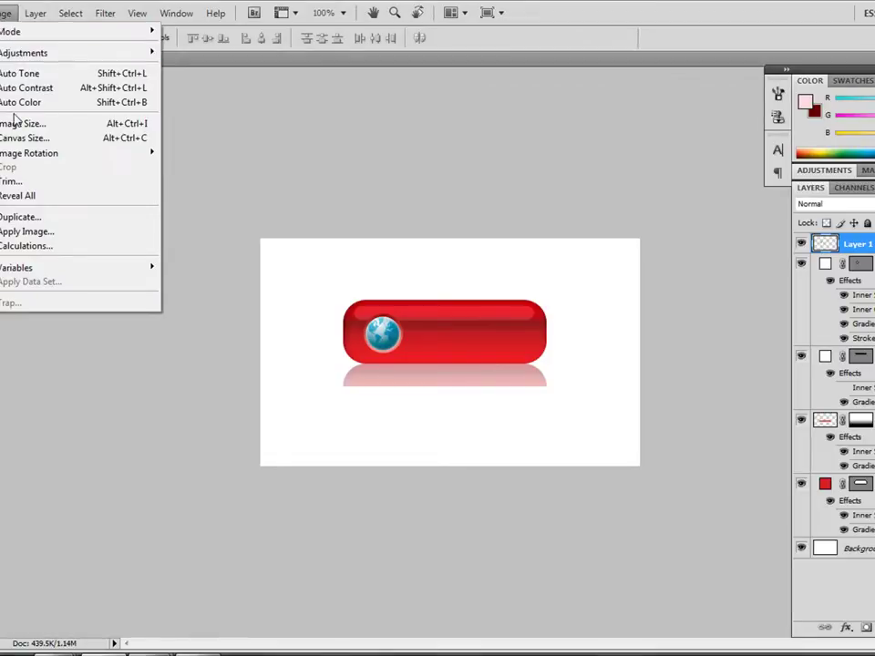
mouse_move(228, 95)
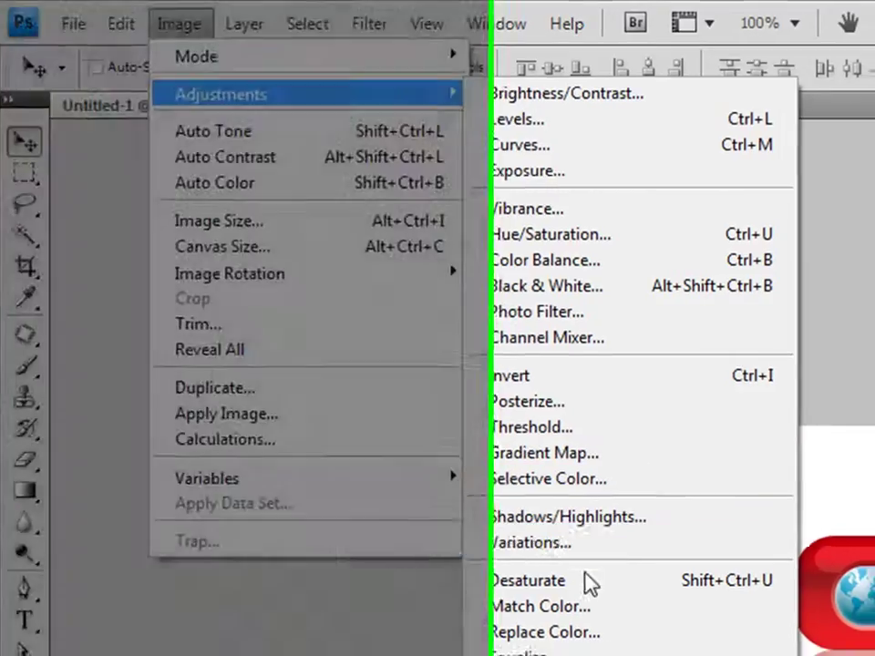
left_click(586, 584)
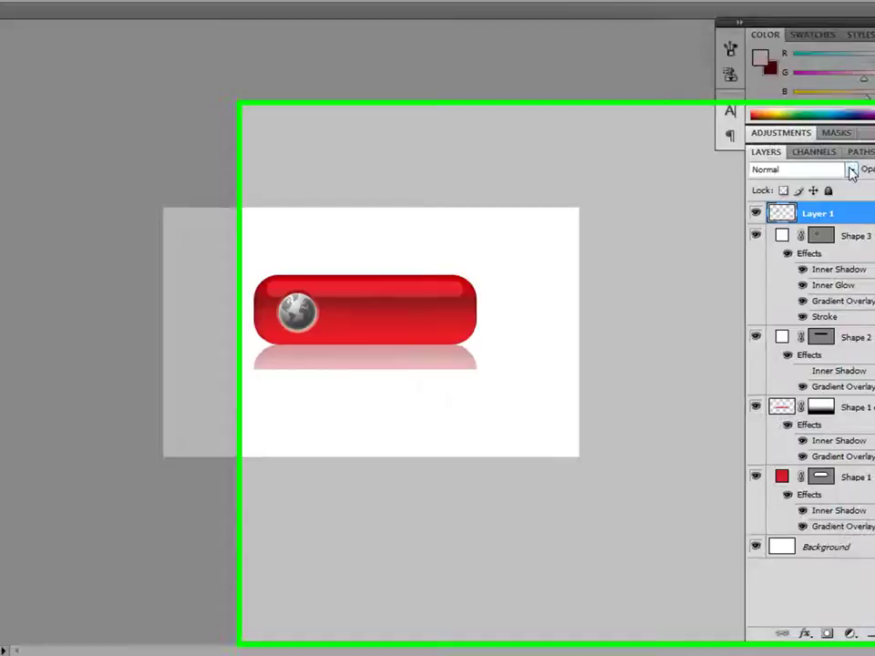
left_click(851, 169)
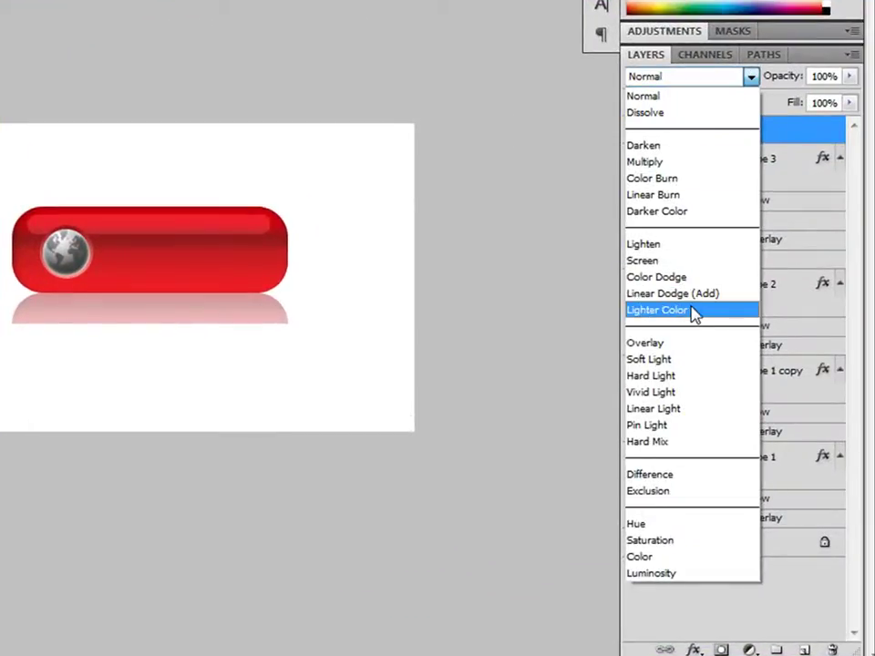
left_click(688, 344)
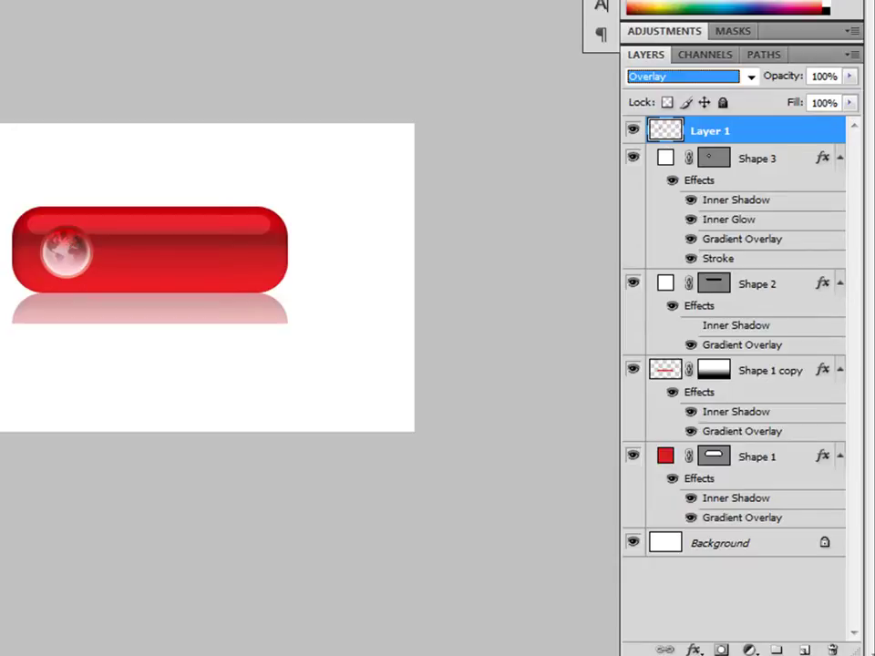
key("Return")
left_click(351, 22)
mouse_move(378, 375)
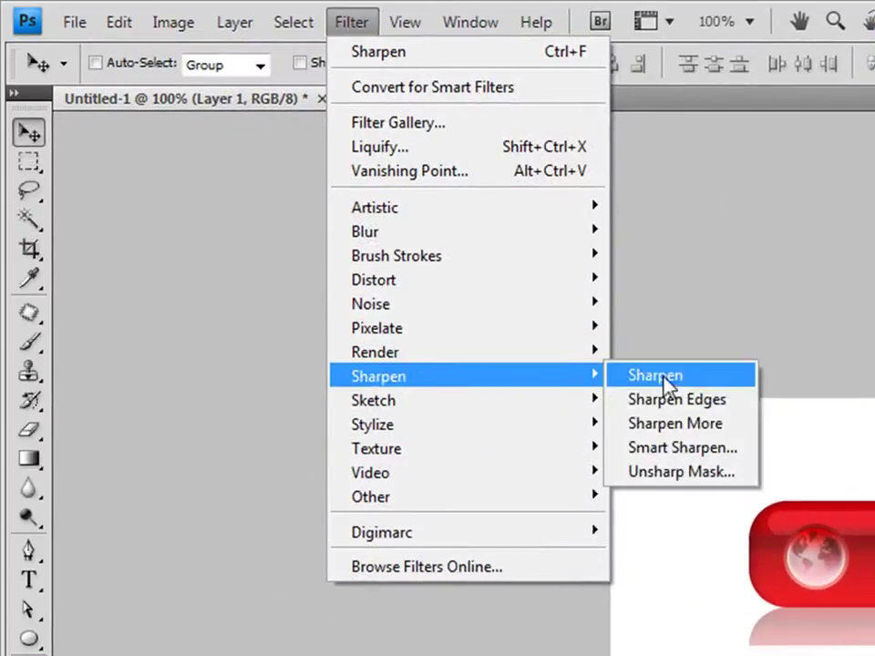
left_click(677, 379)
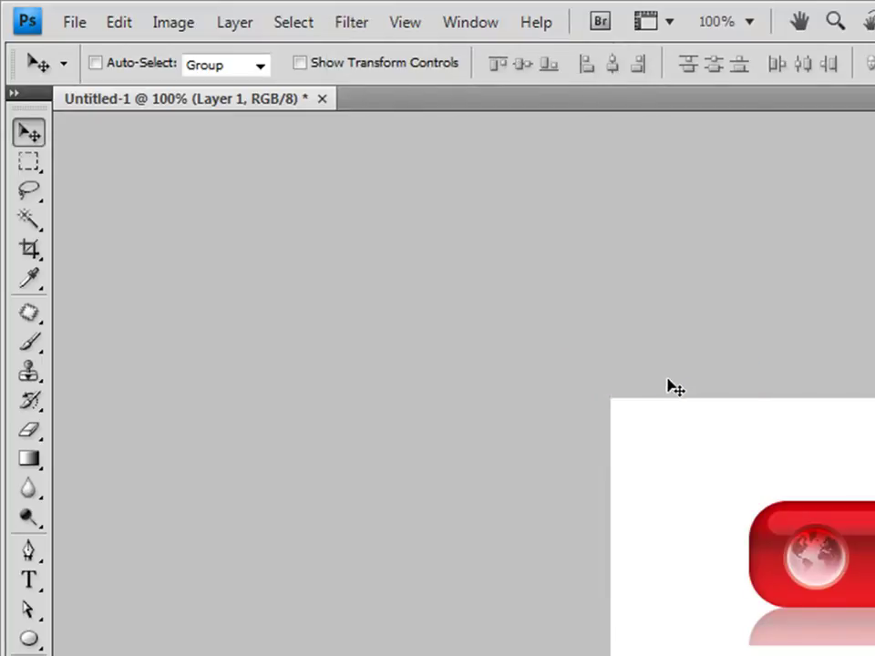
Type SERVICES beside the globe and set the text size to 24 pt.
left_click(30, 580)
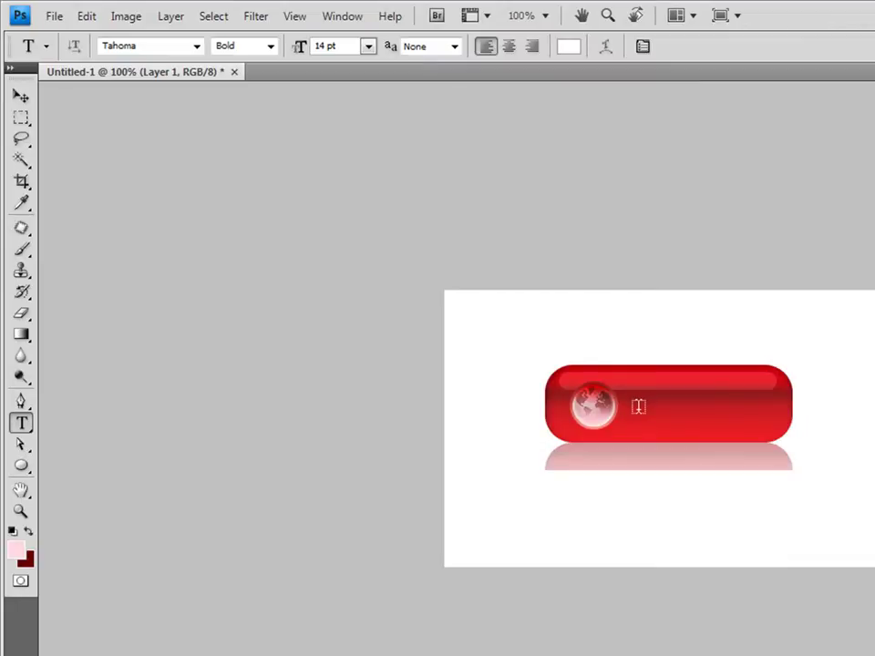
left_click(639, 406)
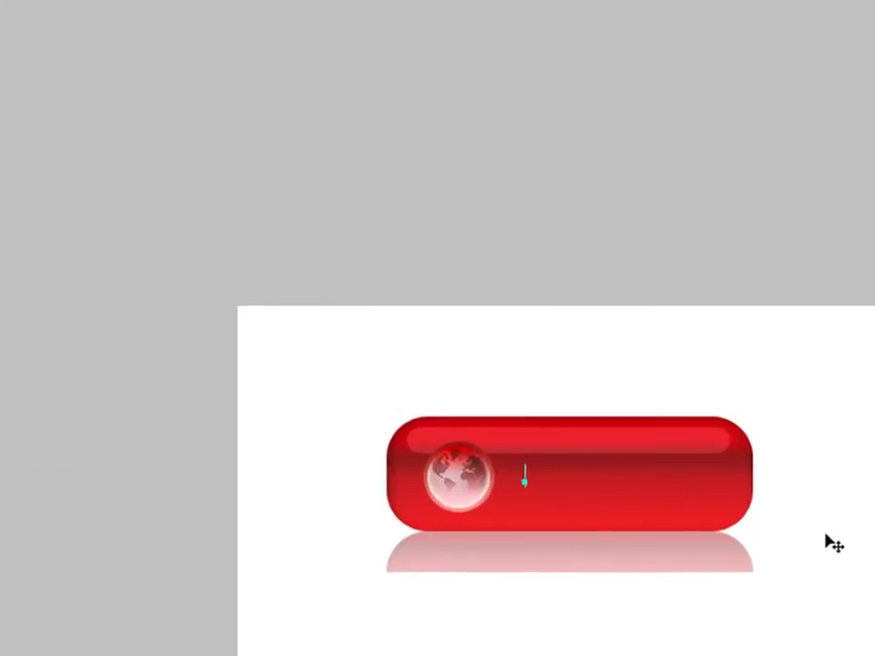
type("SERVICES")
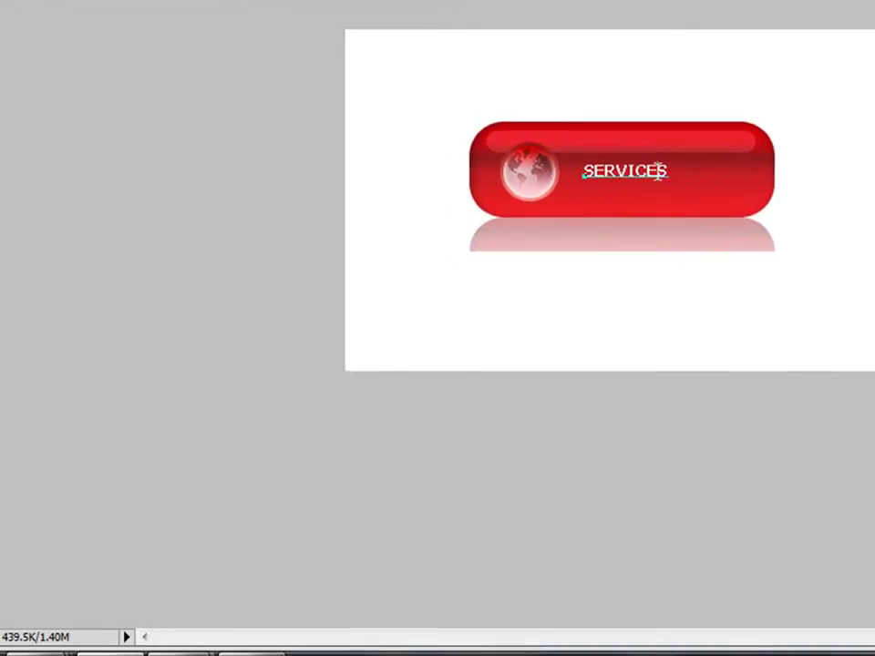
key("shift+Left")
key("shift+Left")
key("shift+Left")
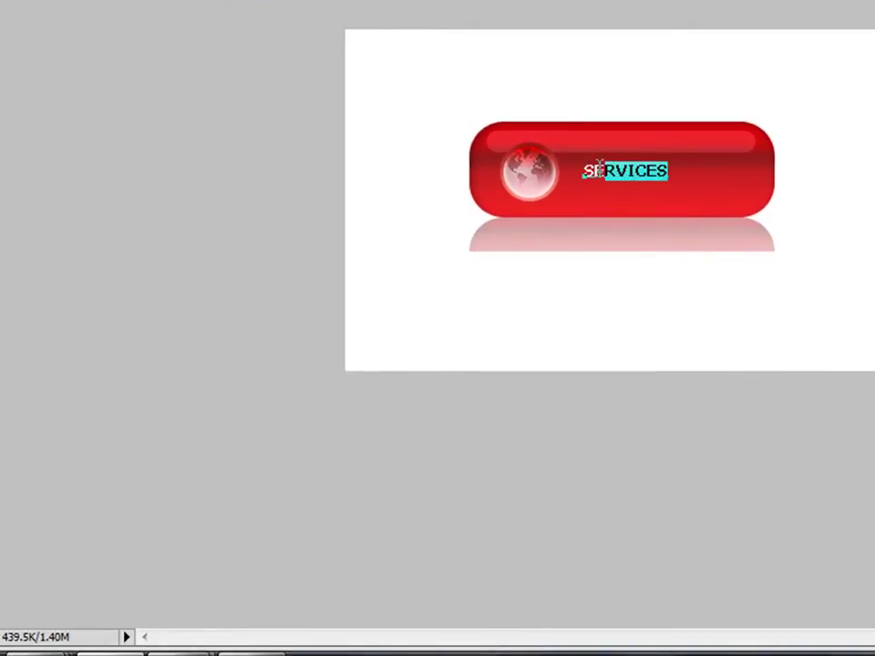
key("shift+Left")
key("shift+Left")
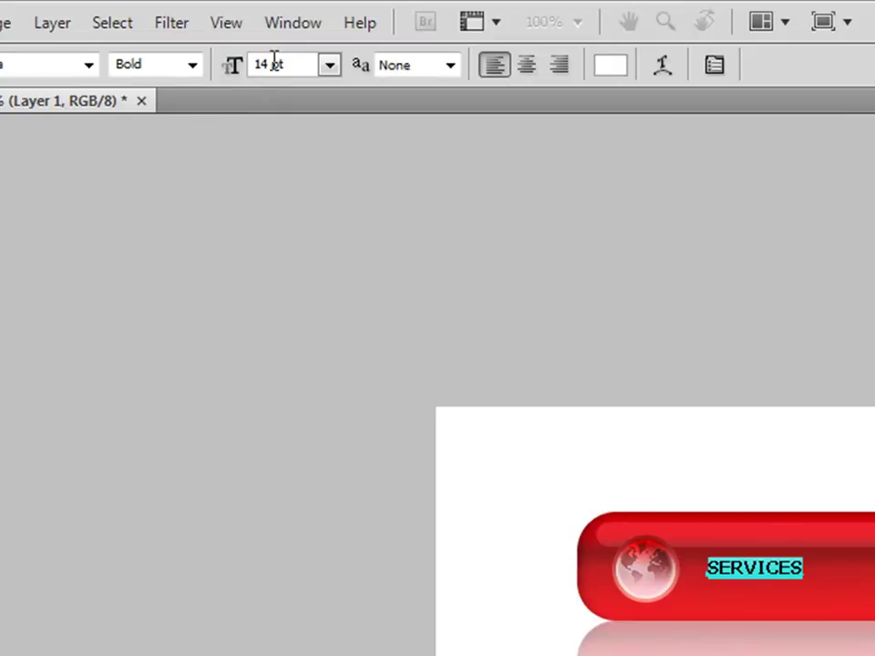
left_click(329, 64)
left_click(327, 338)
left_click(411, 53)
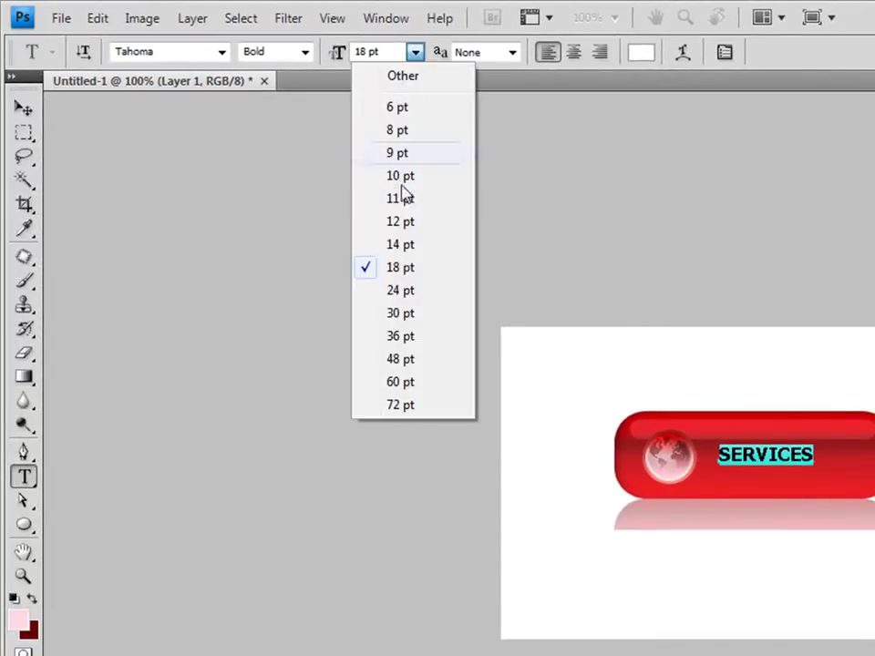
left_click(415, 291)
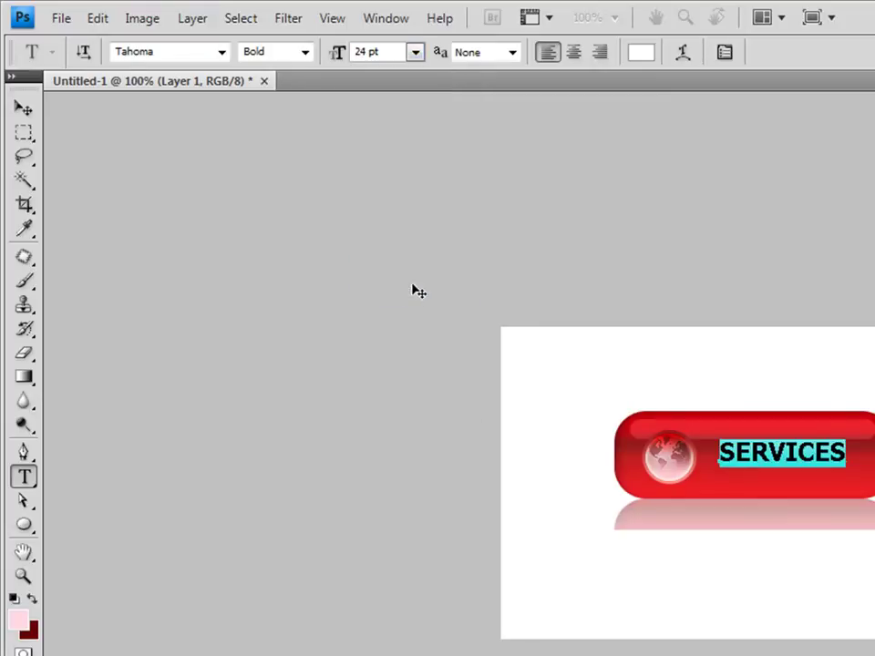
Nudge the SERVICES text into position beside the globe with the Move tool.
left_click(24, 108)
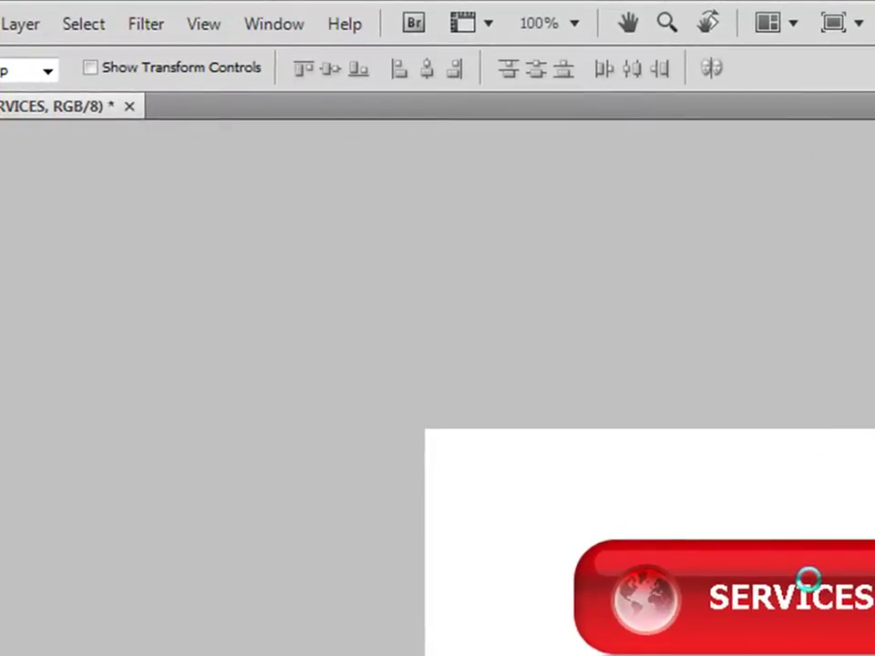
key("Right")
key("Right")
key("Right")
key("Left")
key("Left")
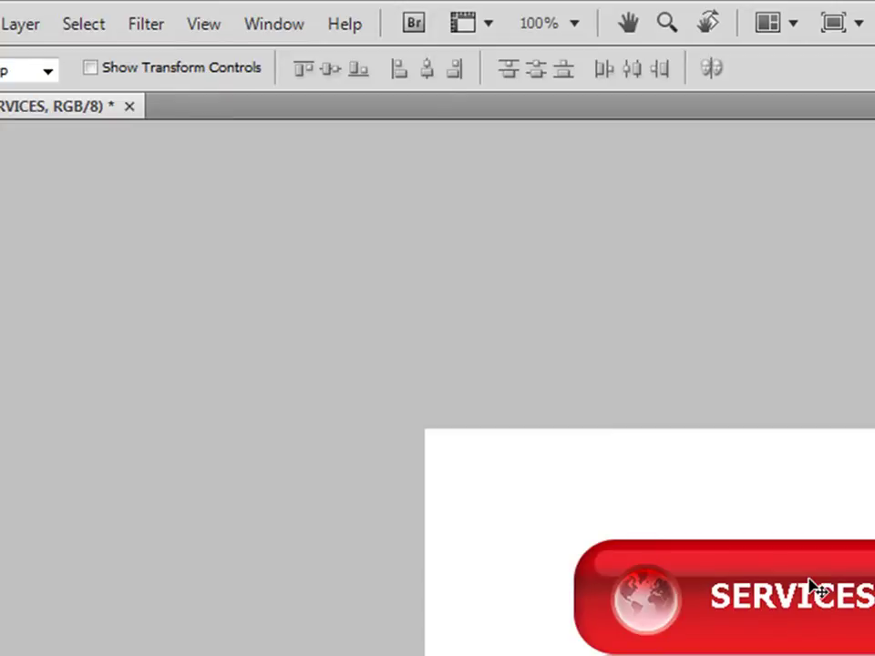
key("Left")
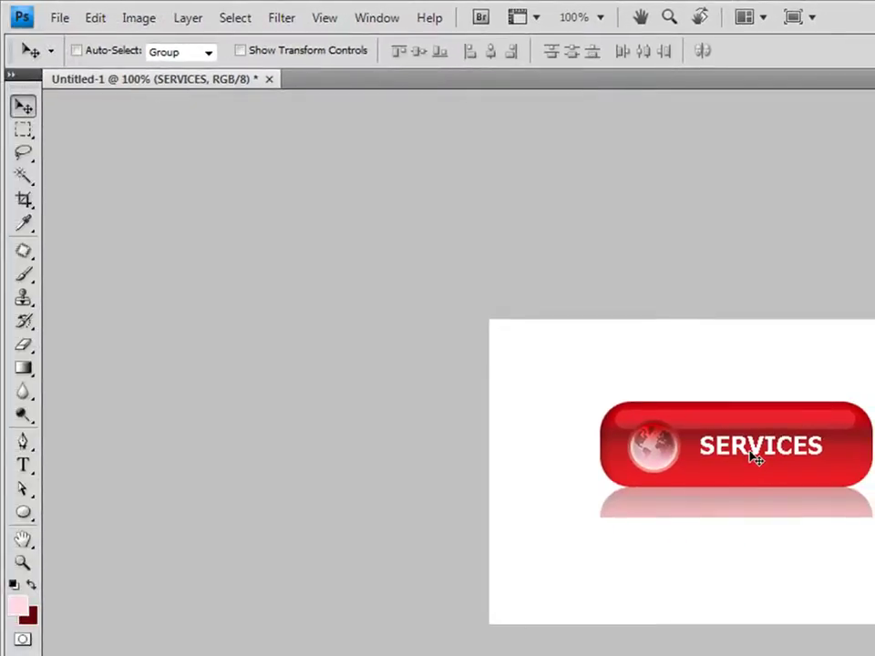
Set the SERVICES text to Regular style at 30 pt.
left_click(24, 465)
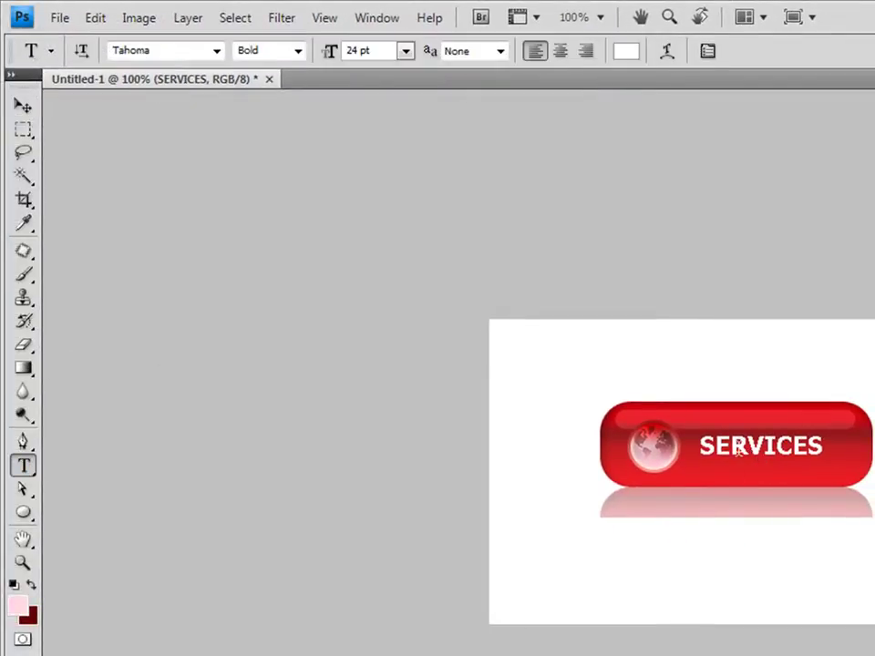
left_click(826, 447)
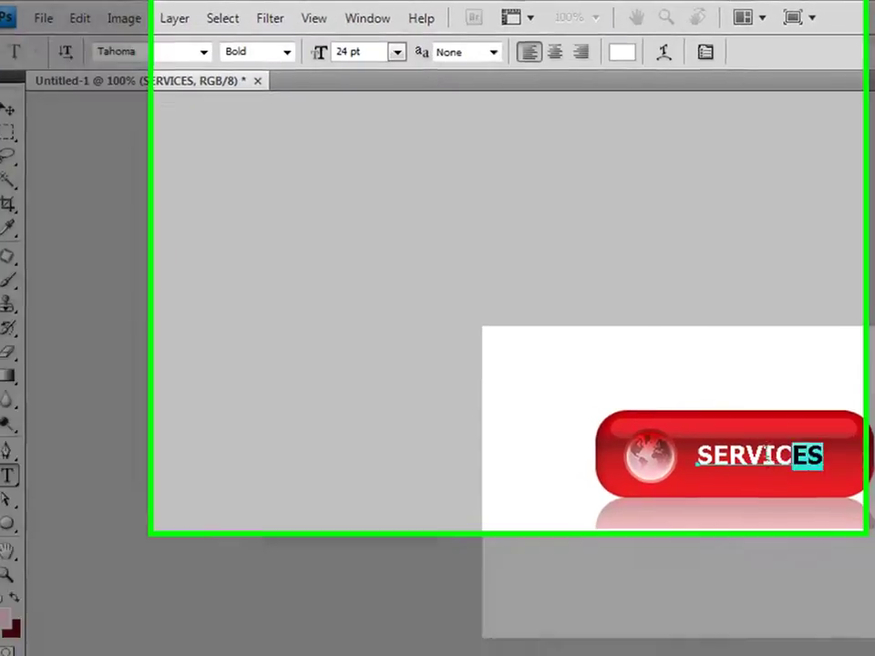
left_click_drag(826, 445, 698, 445)
left_click(166, 63)
left_click(171, 90)
left_click(299, 64)
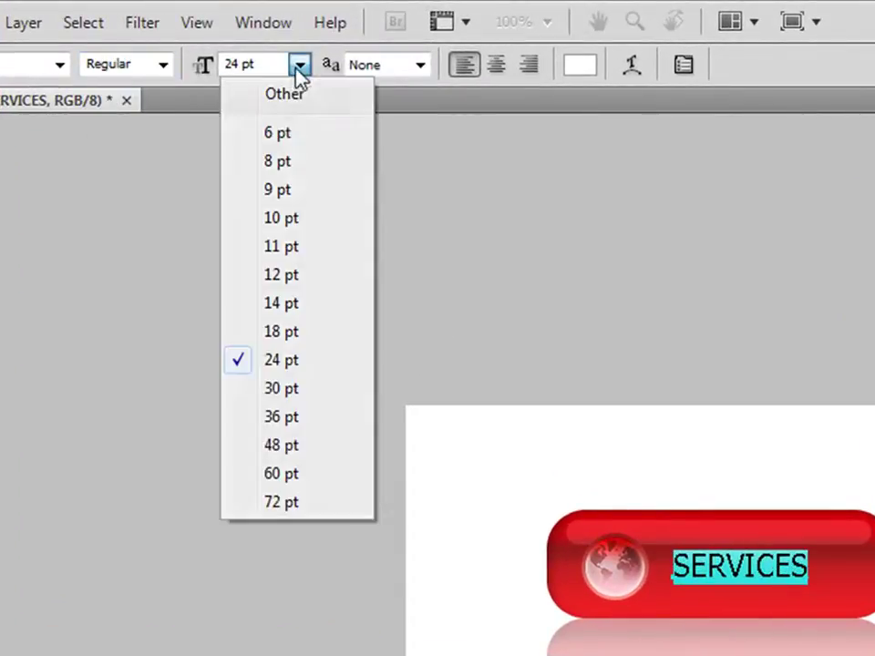
left_click(293, 389)
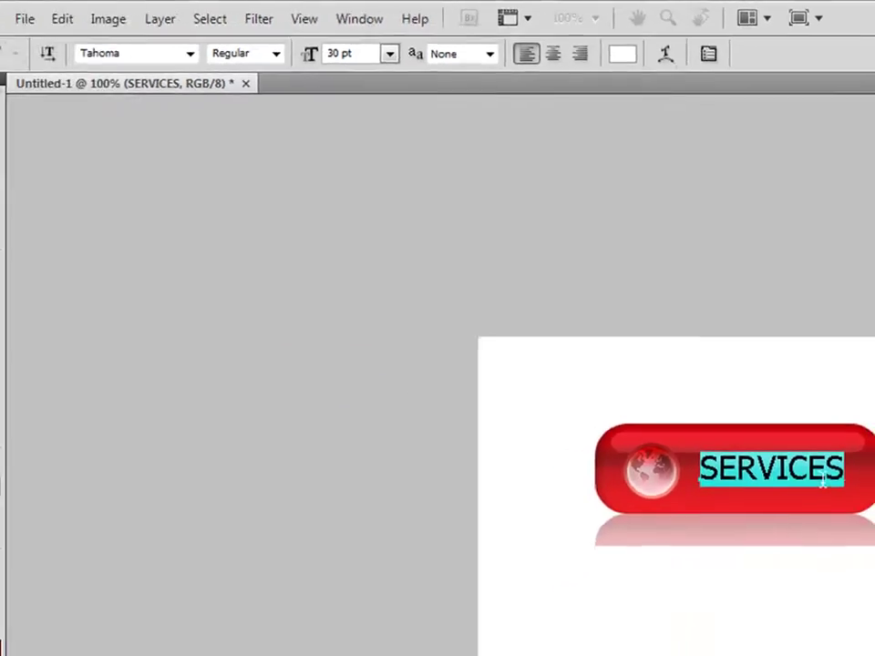
left_click(23, 106)
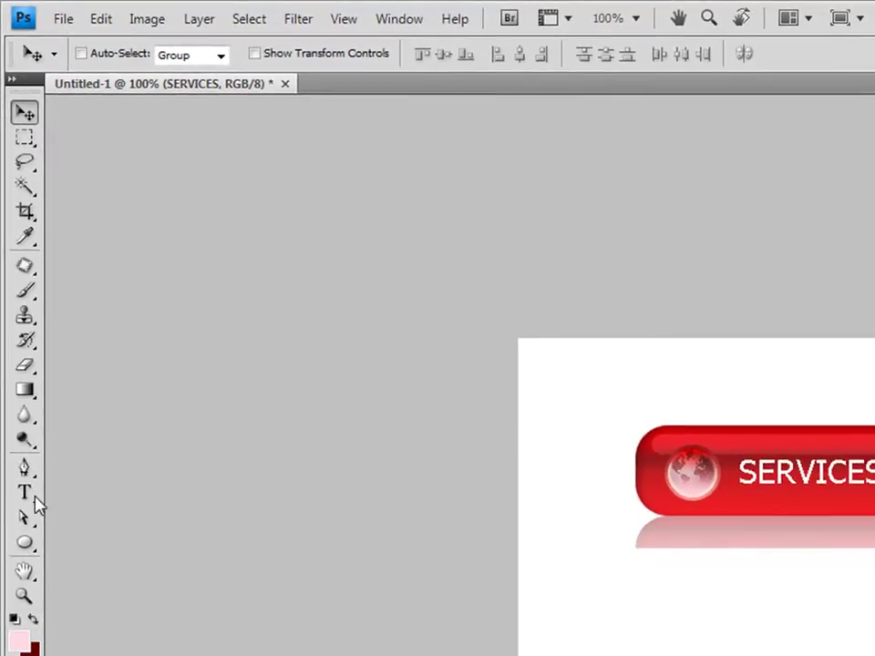
Give the SERVICES text Smooth anti-aliasing and commit the edit.
left_click(25, 494)
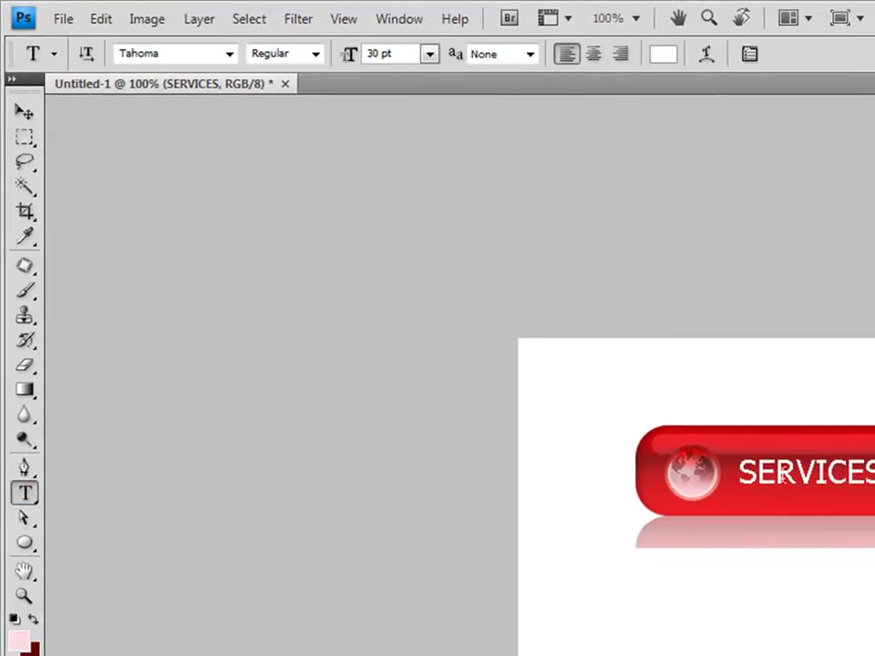
left_click(809, 473)
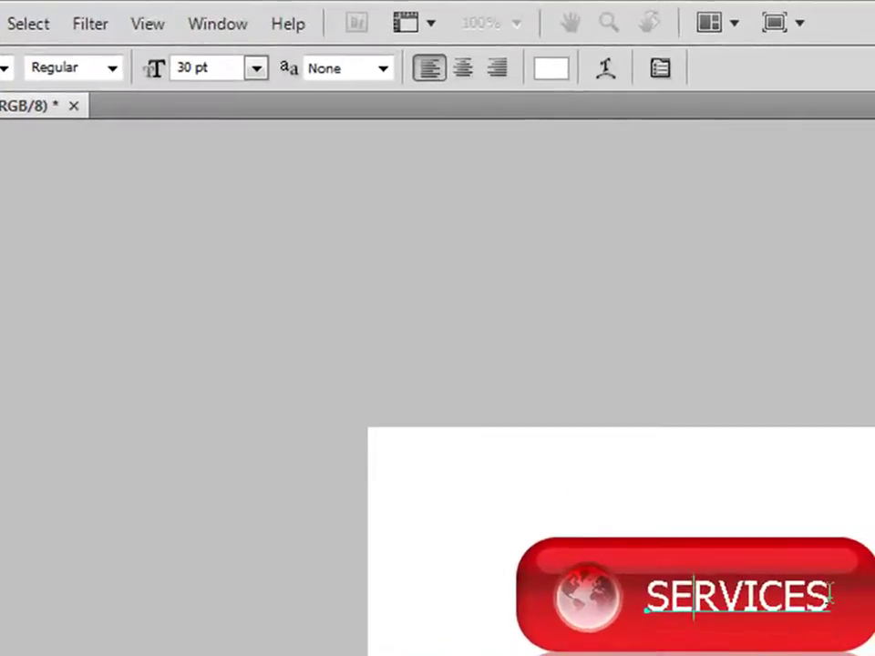
left_click_drag(823, 472, 726, 472)
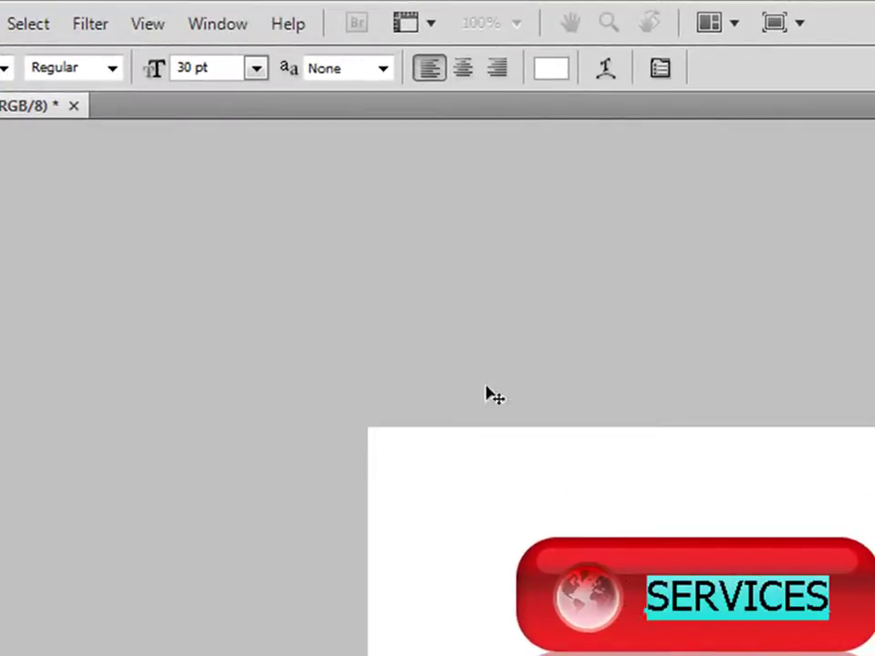
left_click(383, 69)
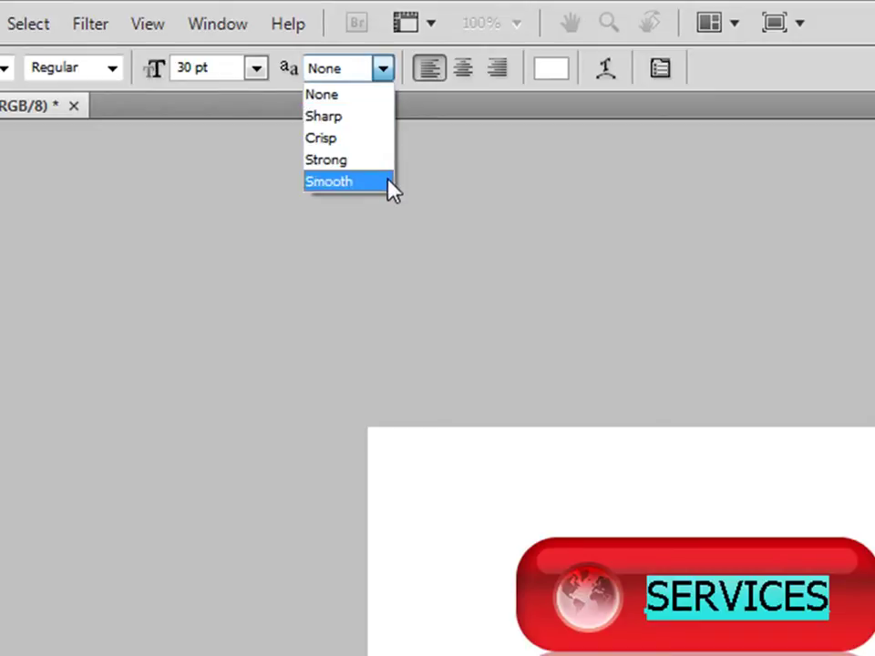
left_click(392, 182)
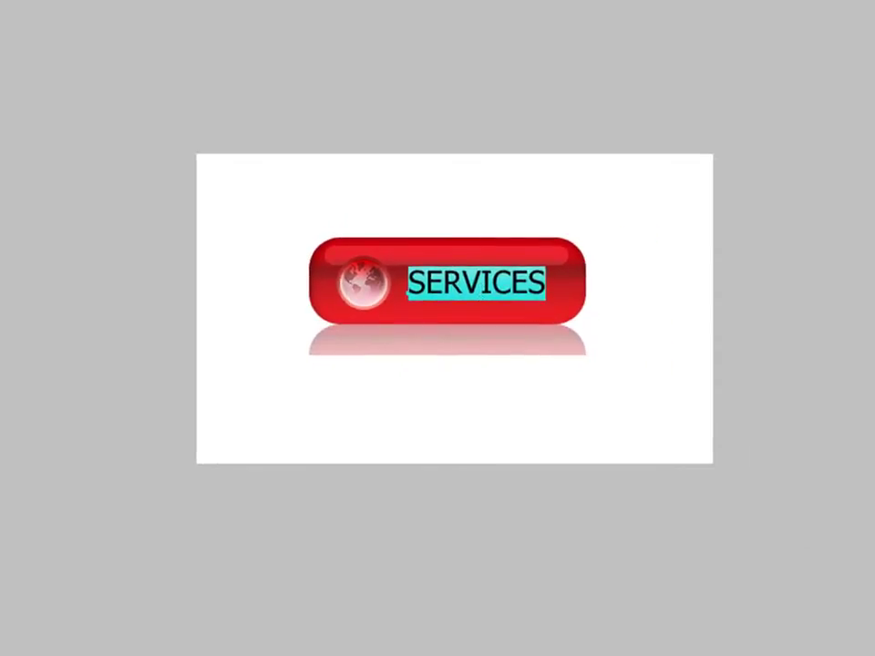
key("ctrl+Return")
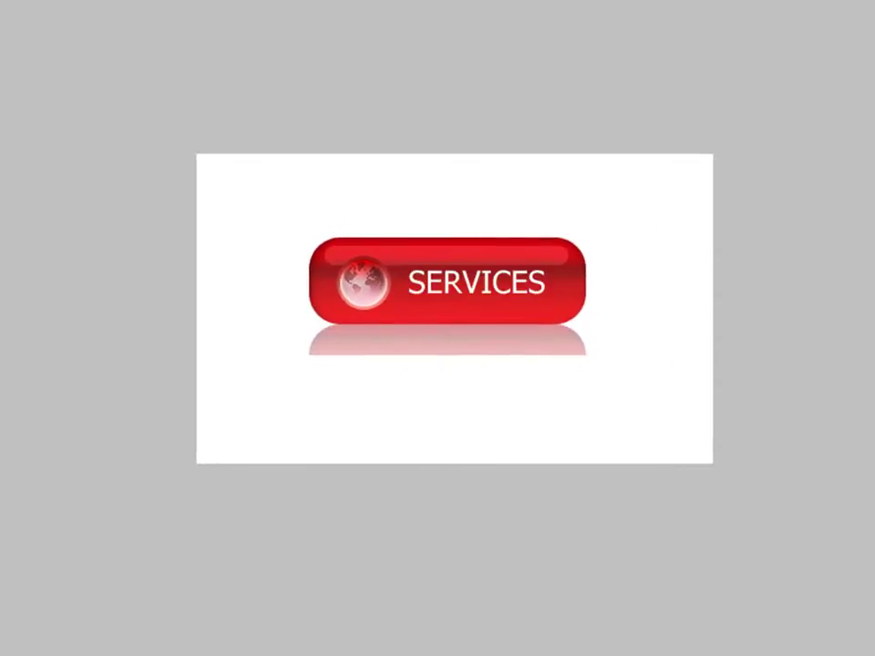